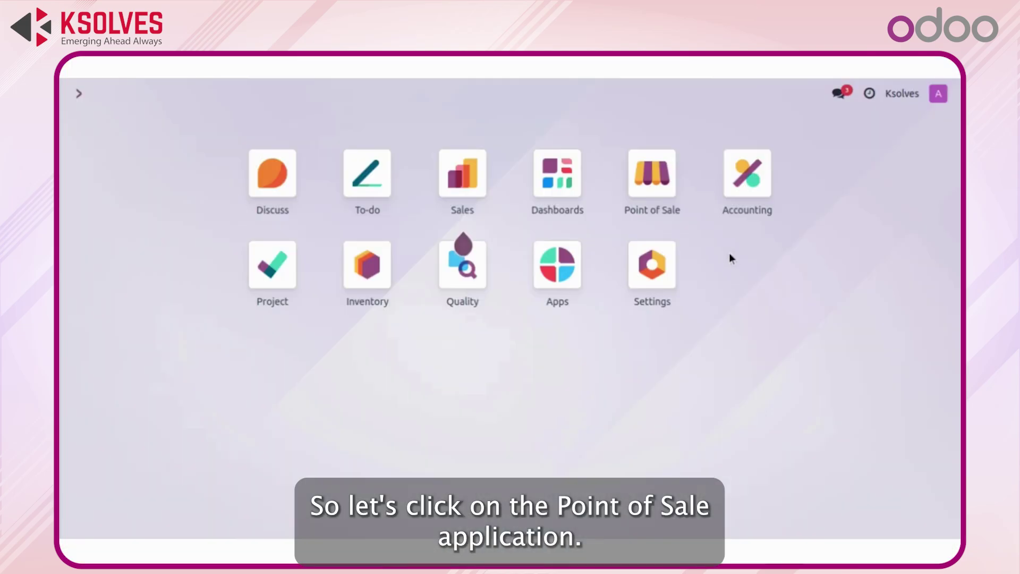
- Load the Clothes sample store in Point of Sale and bring up the Clothes Shop options
click(661, 194)
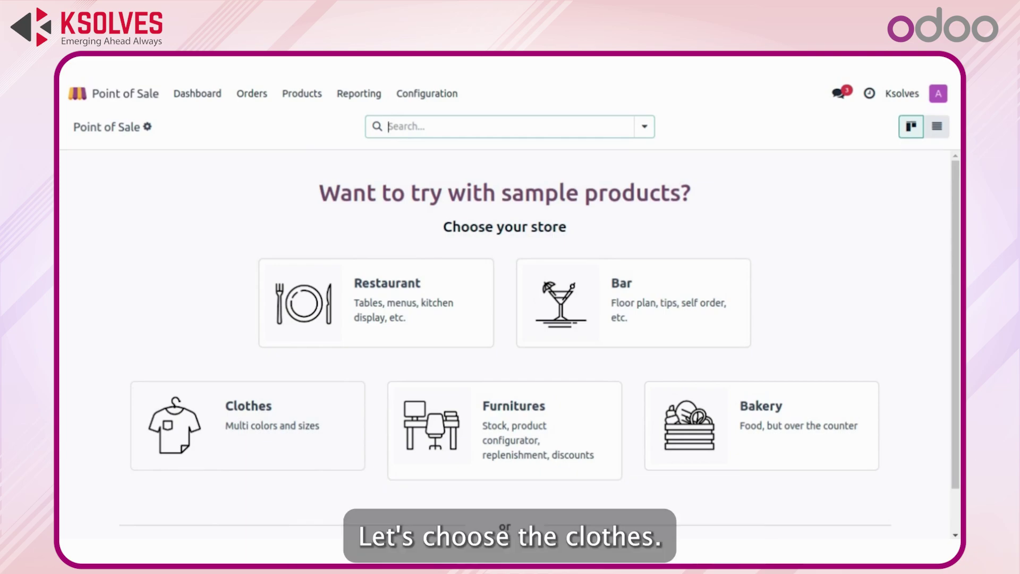
click(325, 452)
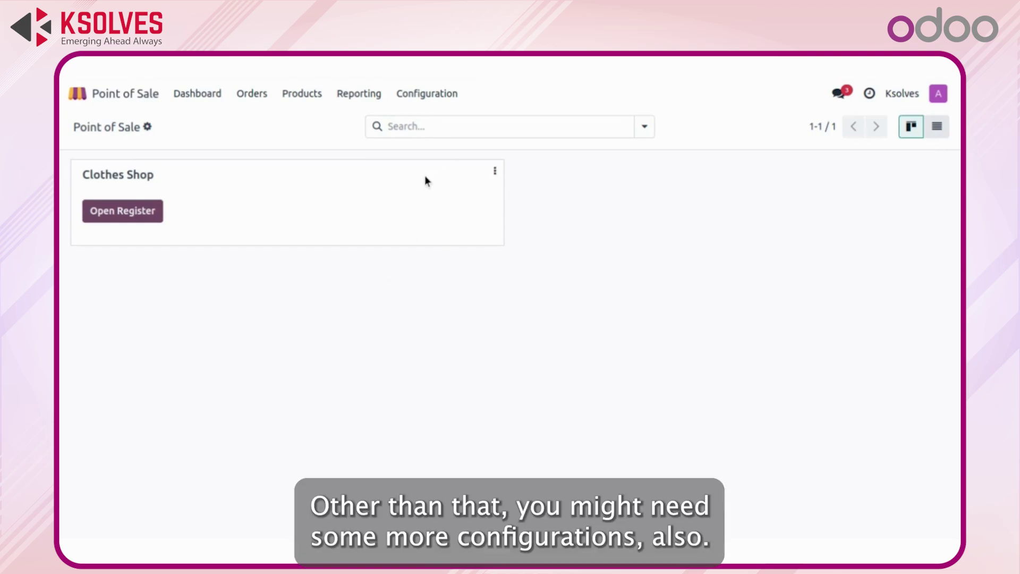
click(495, 171)
- In the Clothes Shop edit form, replace 'Clothes' in the name with 'Odoo Clothing'
click(403, 283)
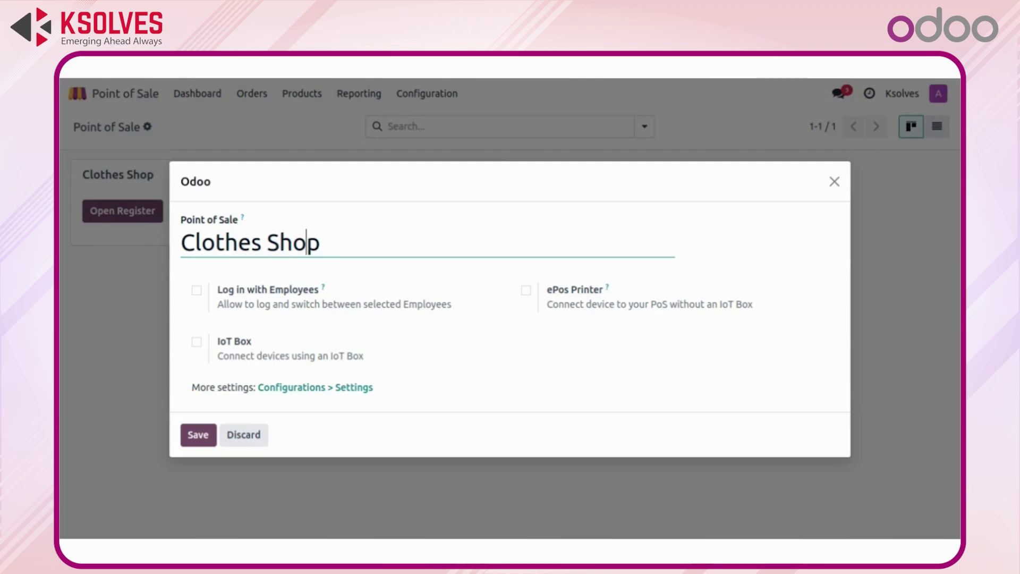
click(237, 242)
key(Left)
key(Left)
key(Left)
key(Left)
key(Left)
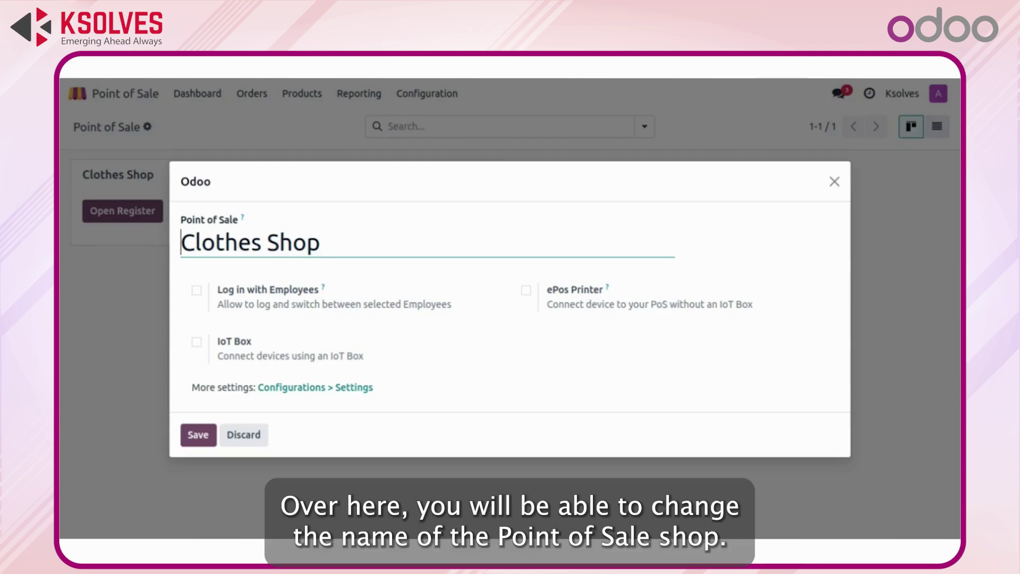
key(Right)
key(Right)
key(Right)
key(Right)
key(Right)
key(Right)
key(Right)
key(ctrl+shift+Left)
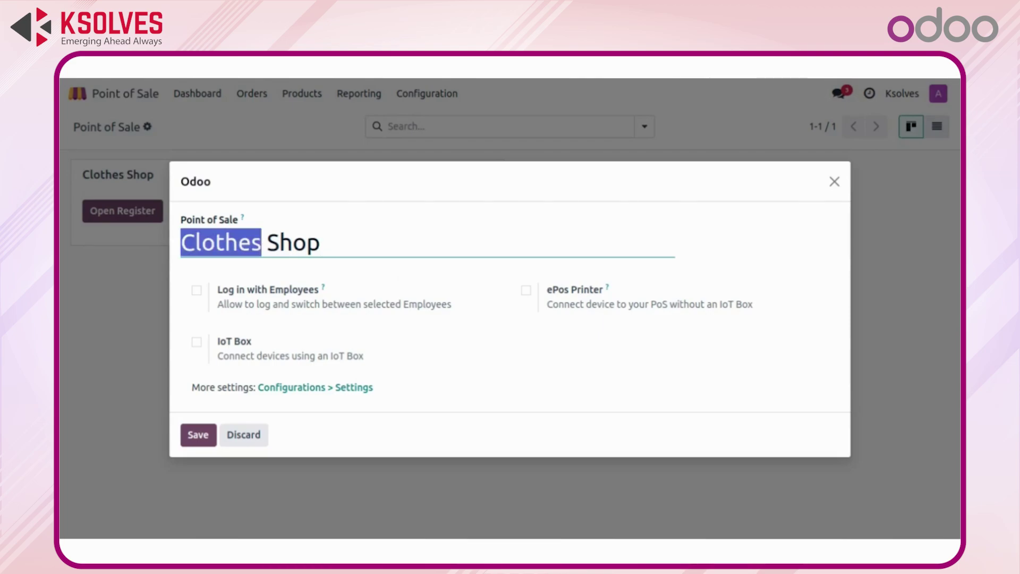
key(BackSpace)
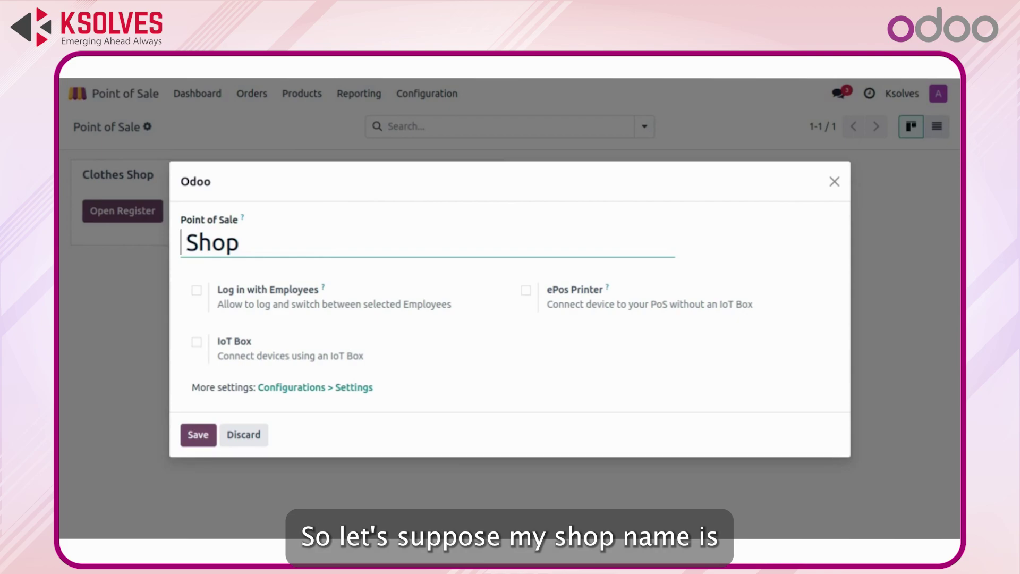
text(Odoo Clo)
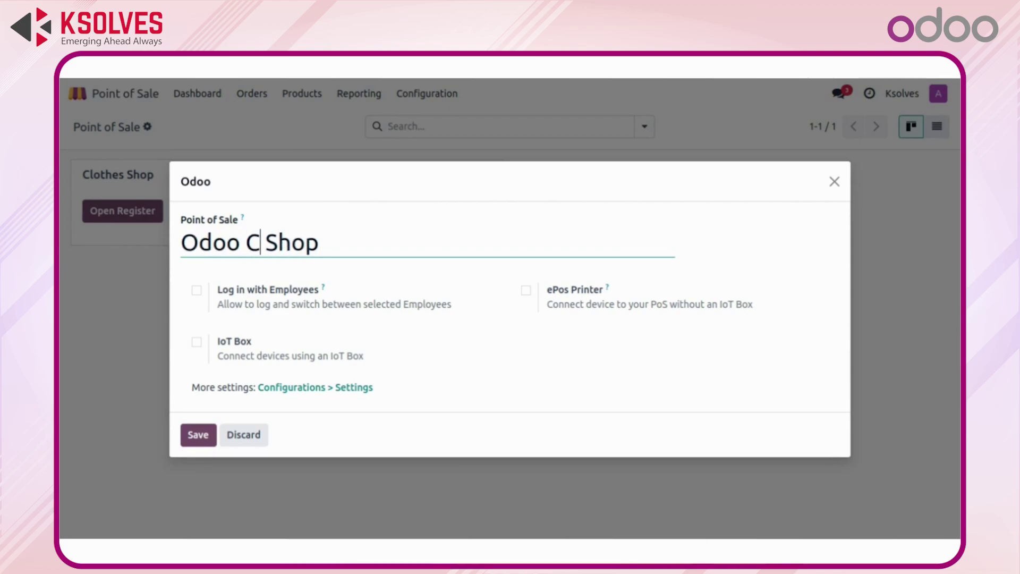
text(thing)
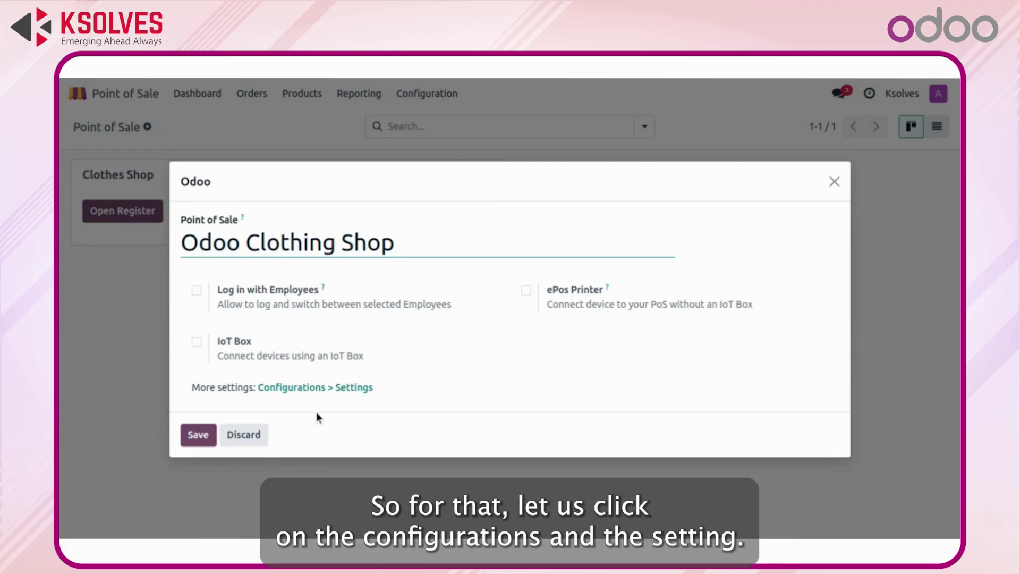
- Open the full Point of Sale settings page and scroll down through its options
click(317, 387)
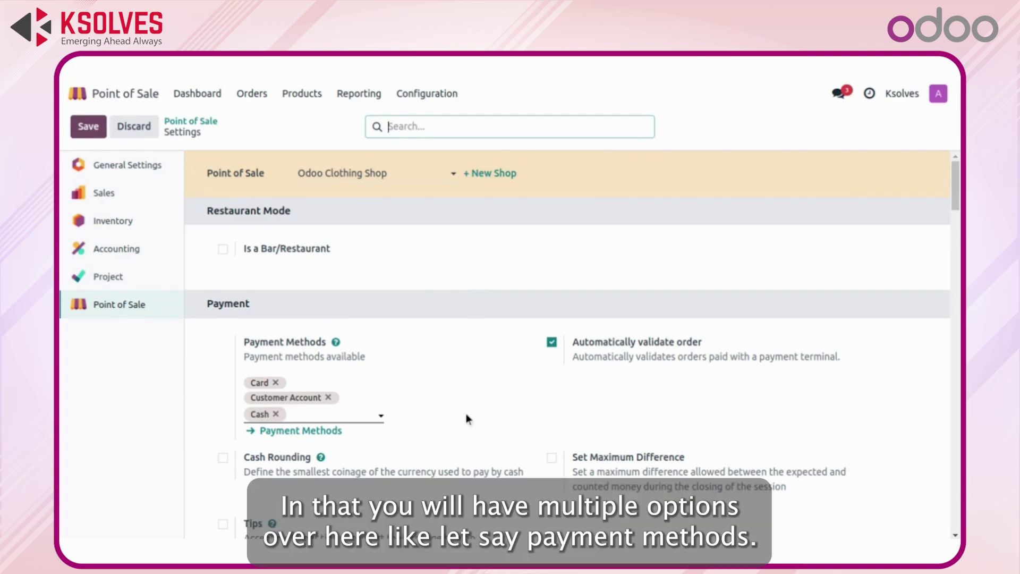
scroll(466, 419, down, 1)
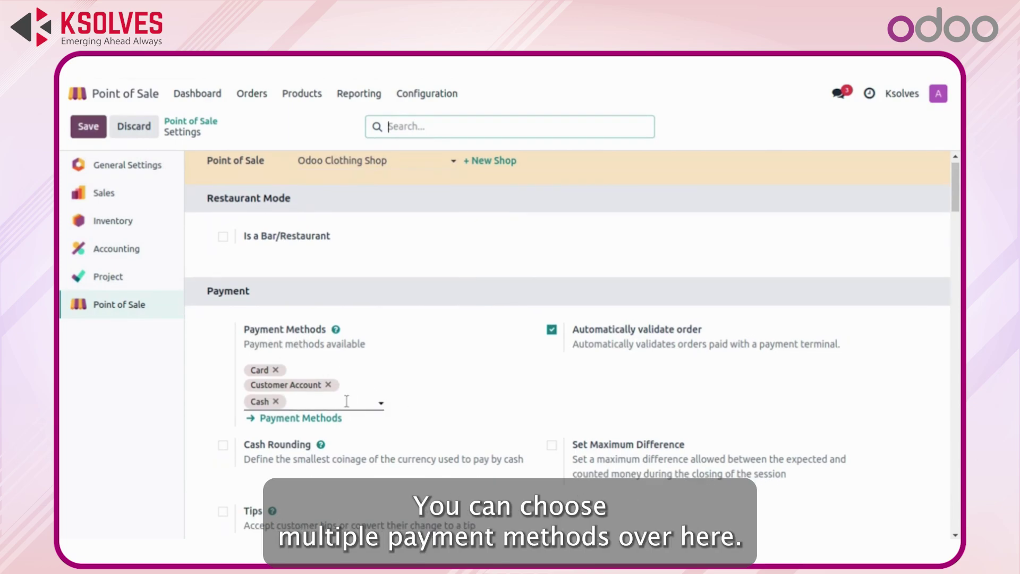
scroll(346, 401, down, 5)
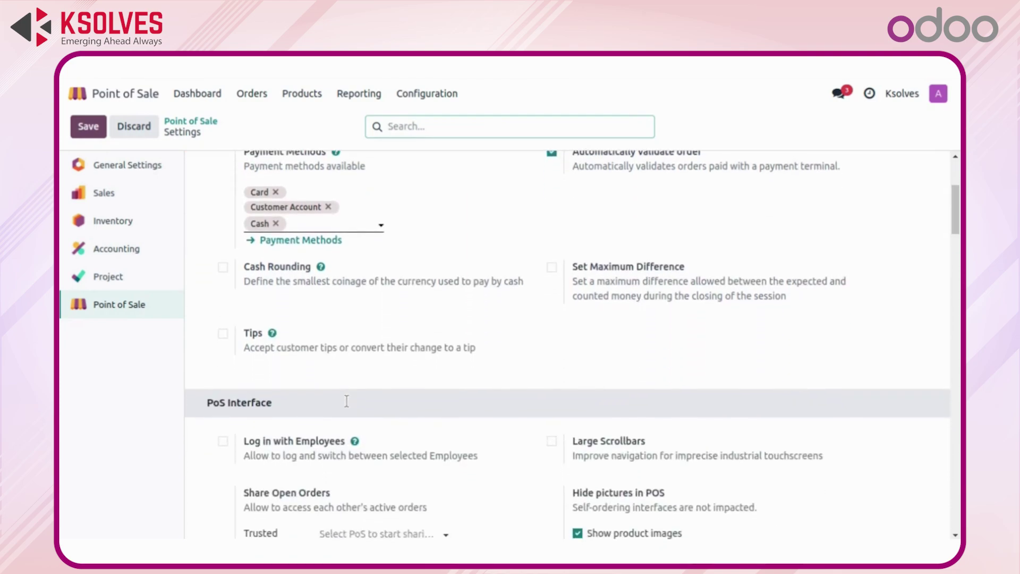
scroll(346, 401, down, 2)
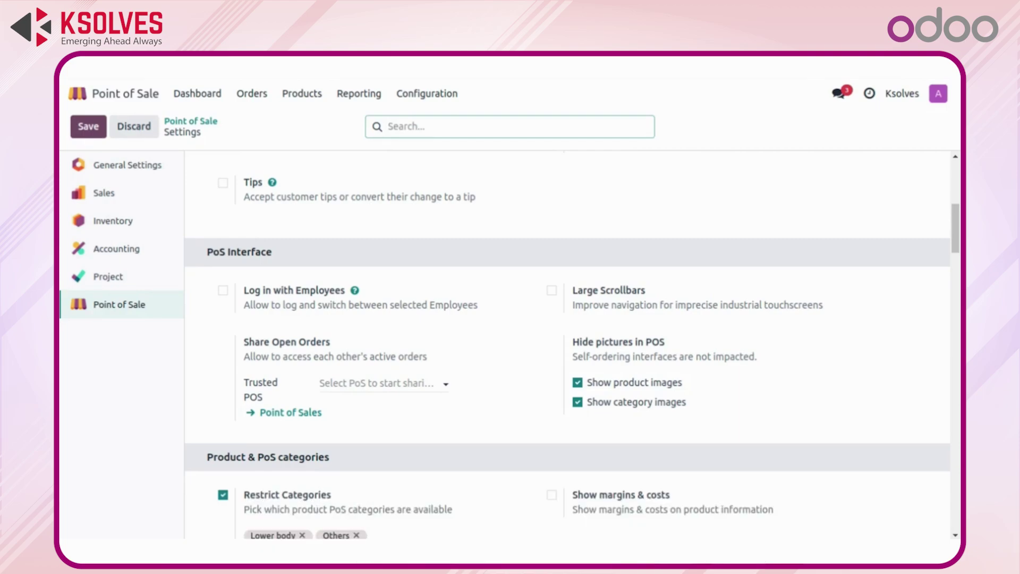
scroll(394, 444, down, 2)
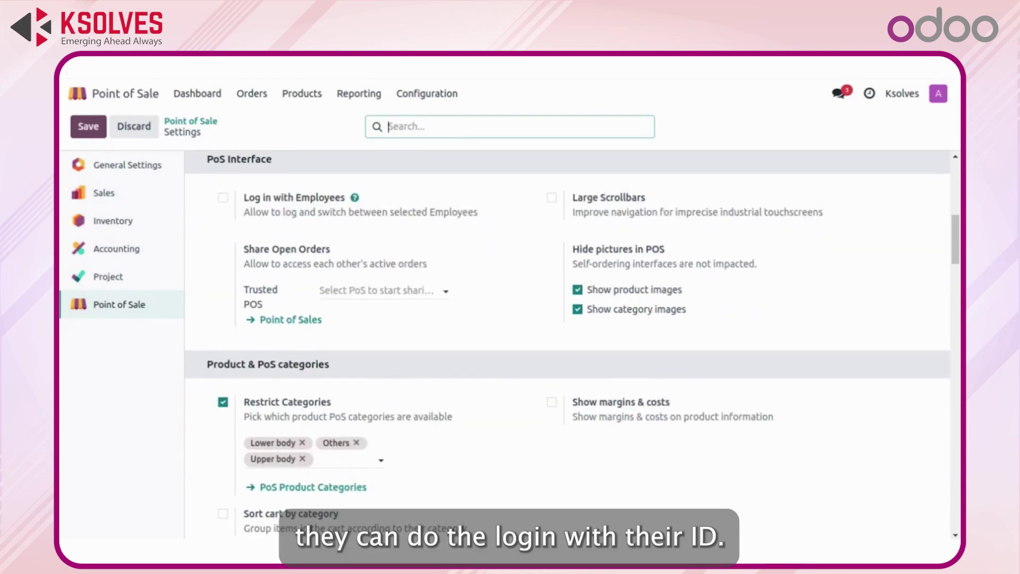
scroll(393, 438, down, 2)
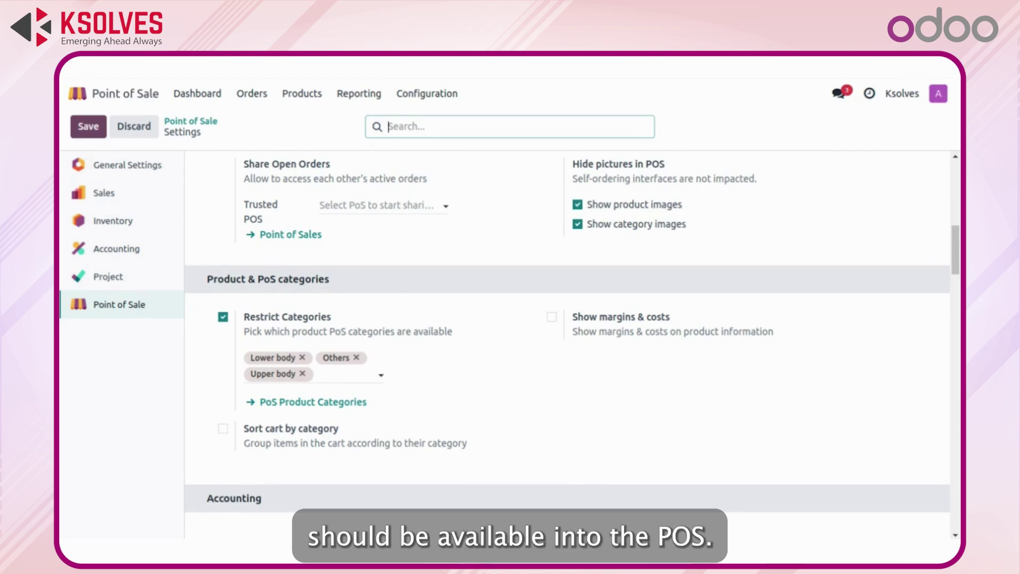
scroll(394, 438, down, 5)
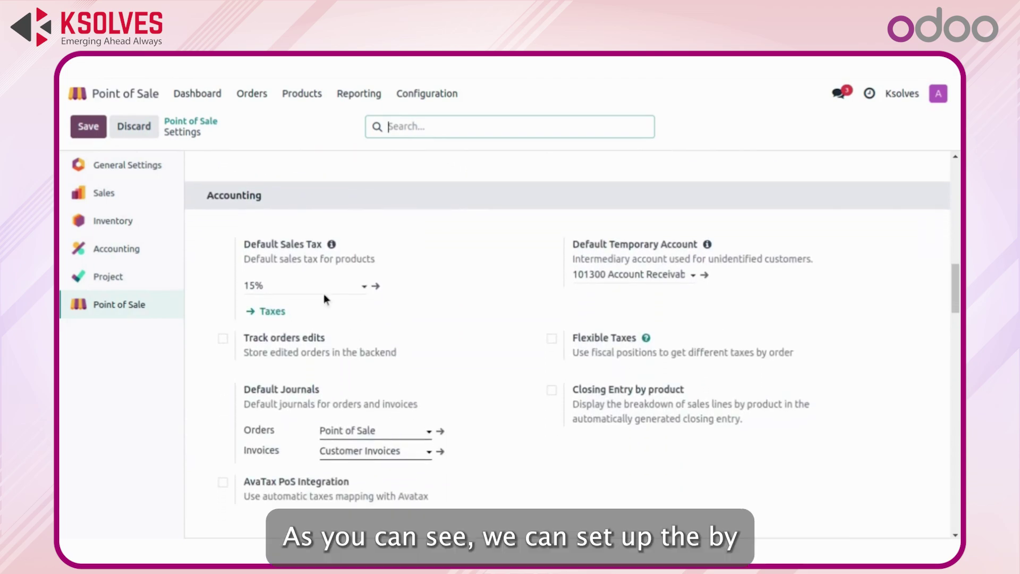
mouse_move(273, 286)
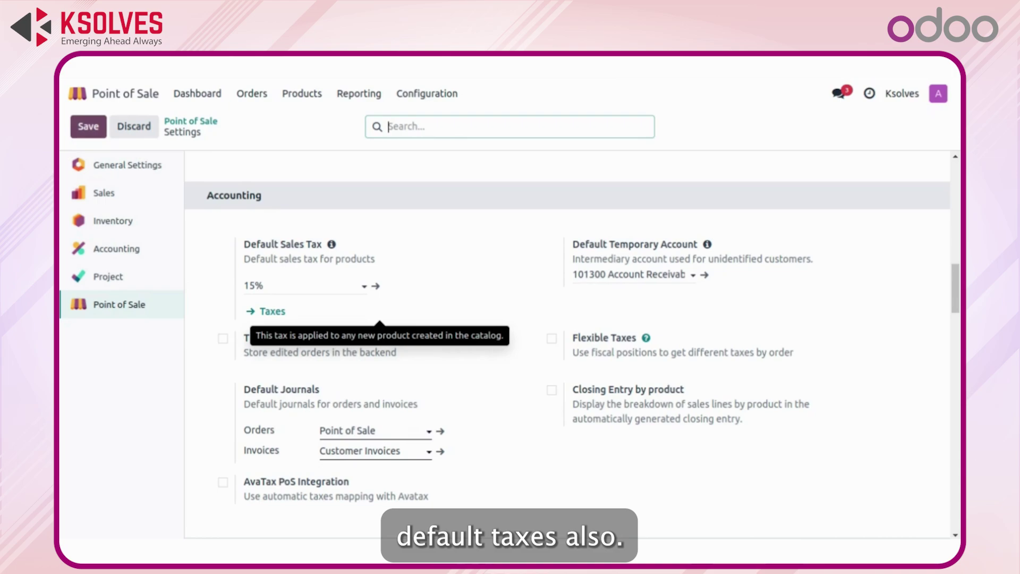
scroll(346, 368, down, 6)
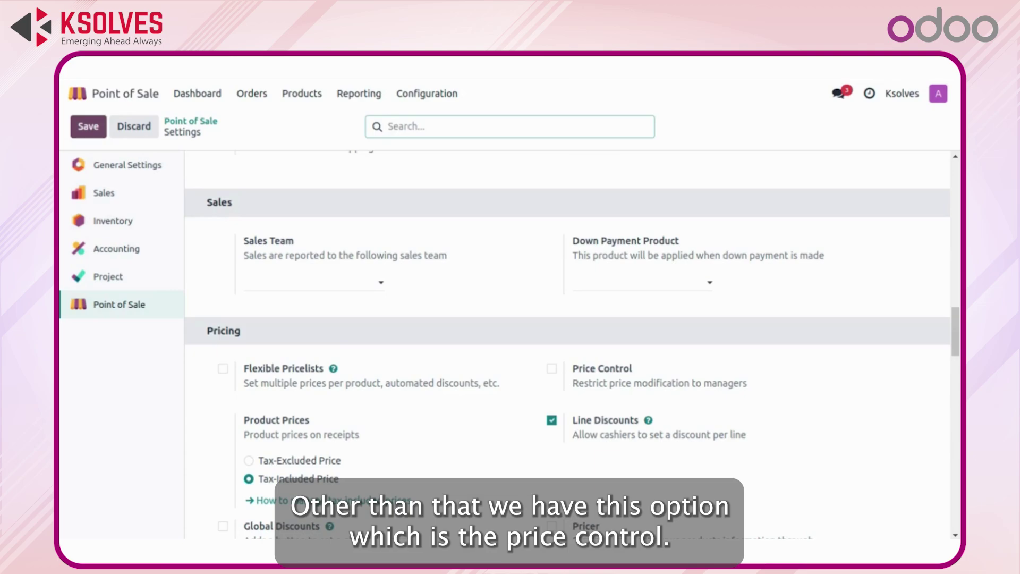
scroll(345, 368, down, 1)
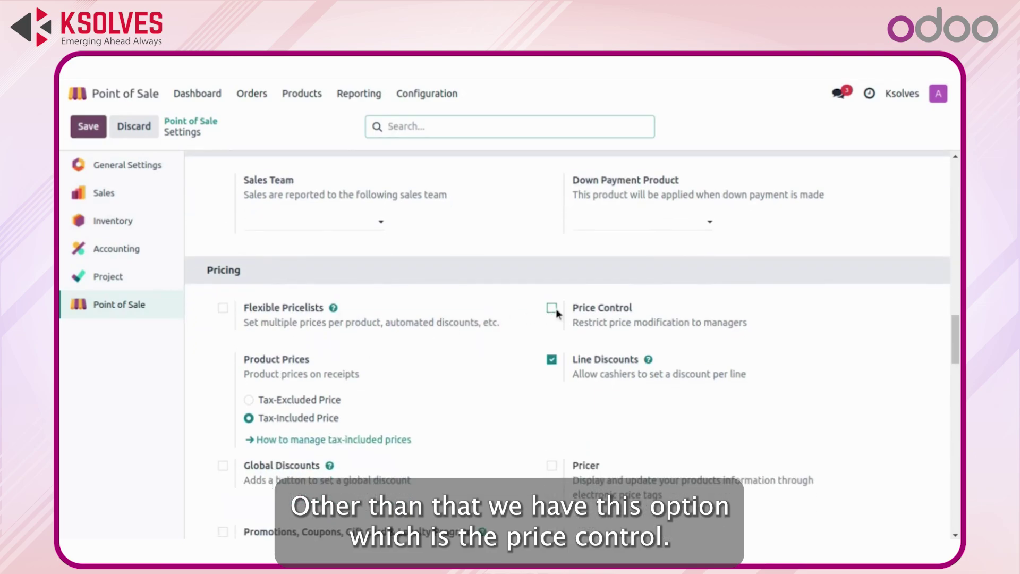
mouse_move(556, 308)
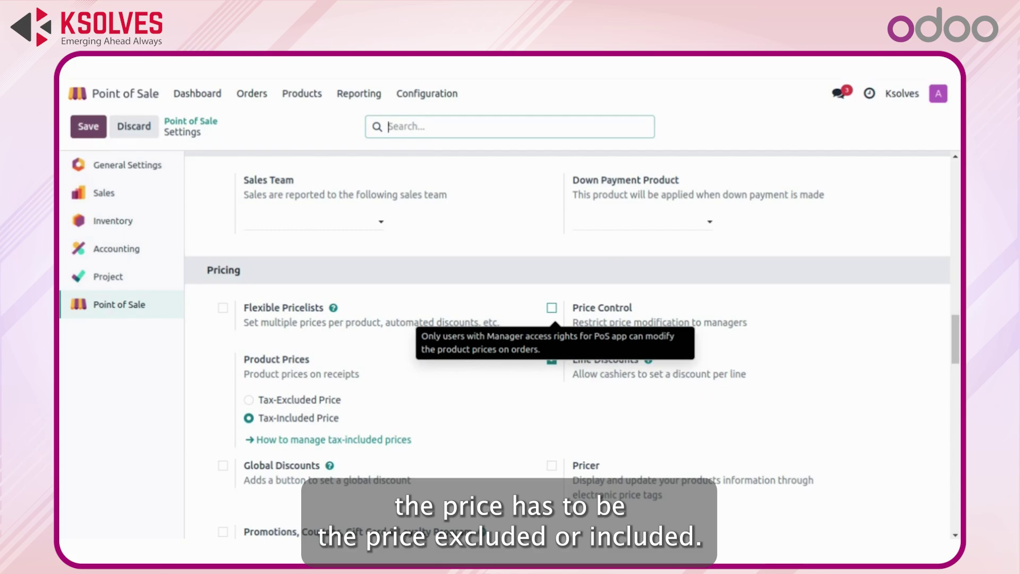
scroll(556, 311, down, 3)
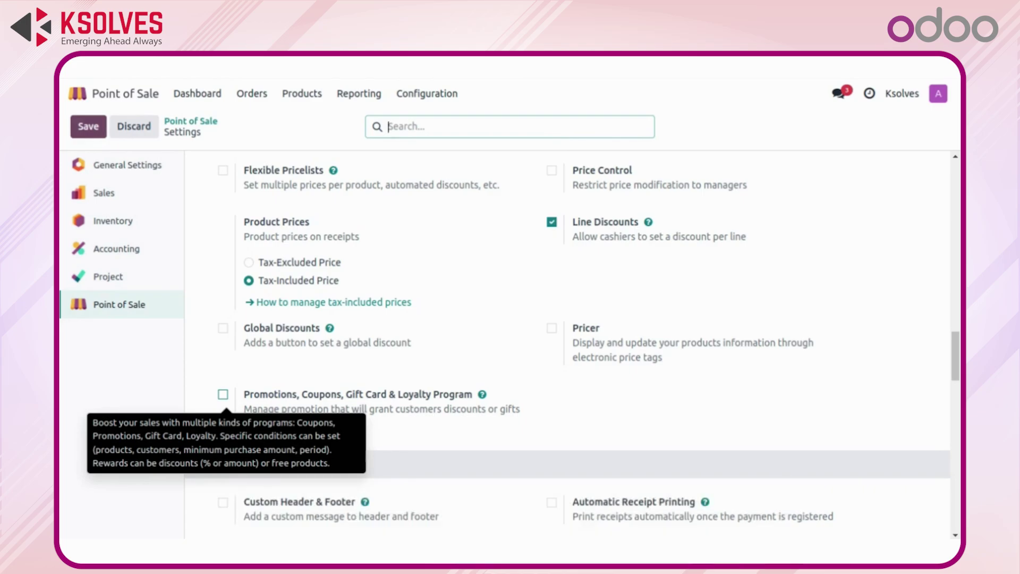
scroll(222, 390, down, 2)
click(223, 377)
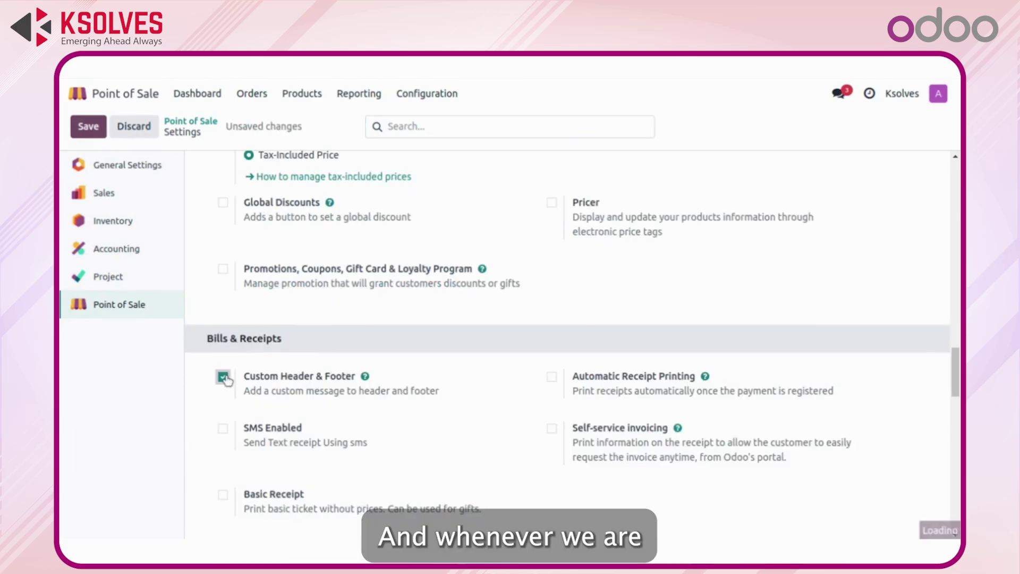
click(98, 137)
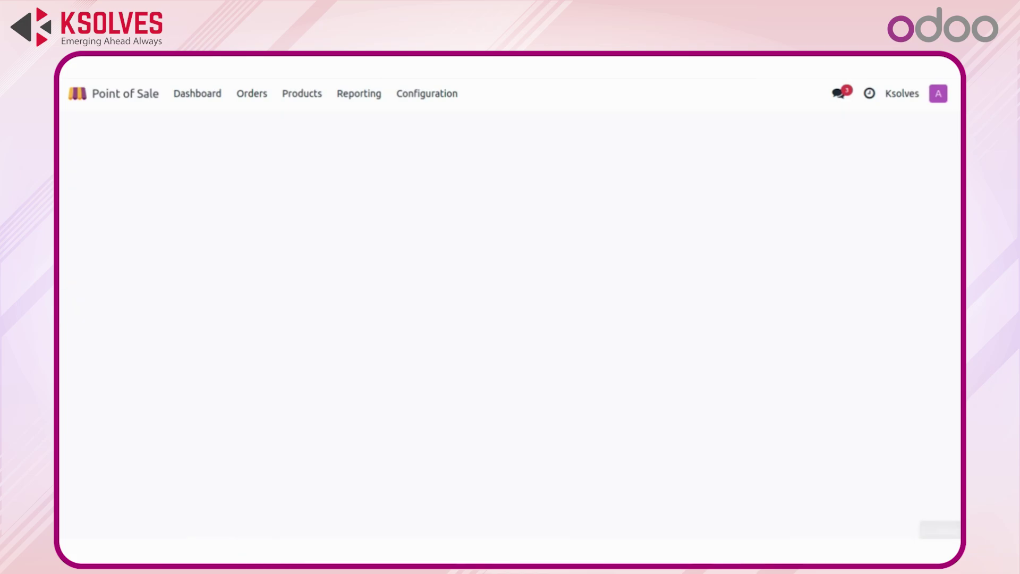
scroll(313, 317, down, 15)
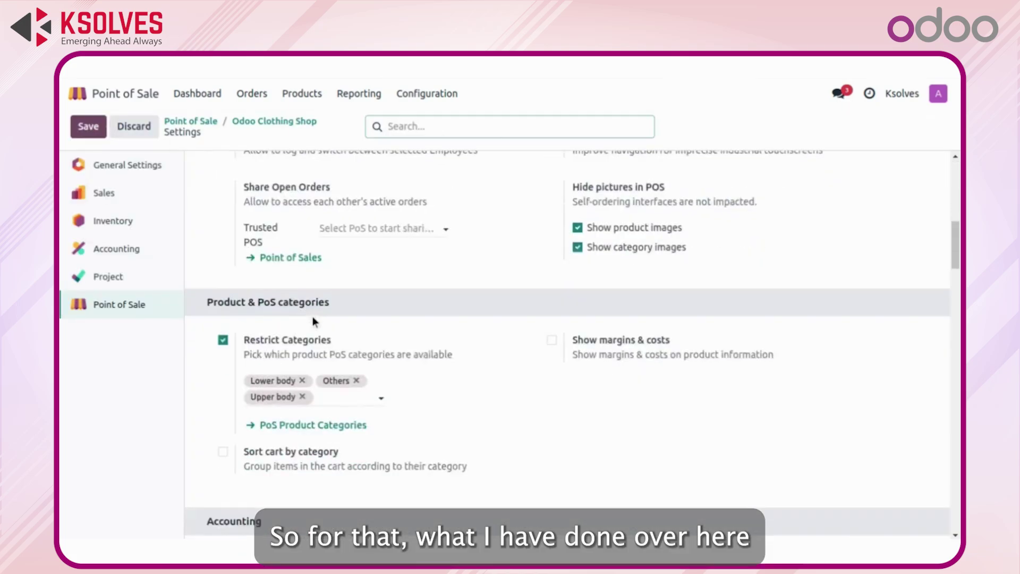
scroll(312, 317, down, 15)
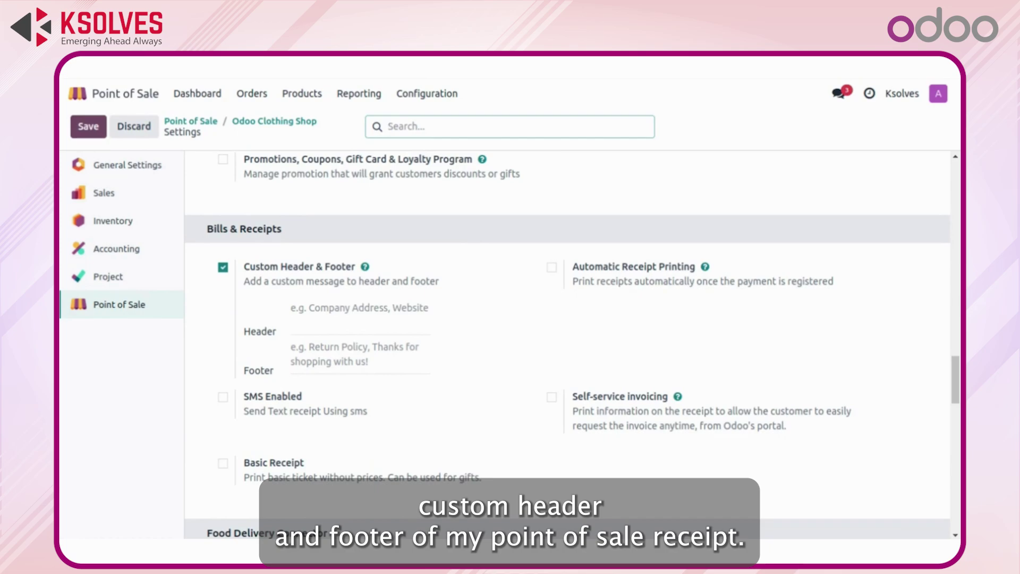
- Enter 'Welcome to the Odoo Shop' as the receipt header
click(324, 316)
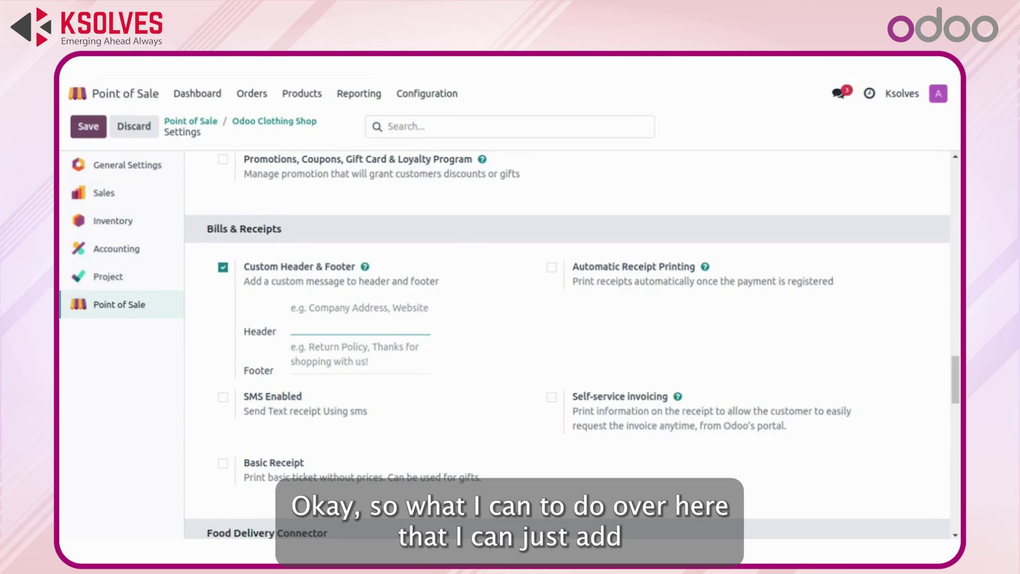
text(Wecome)
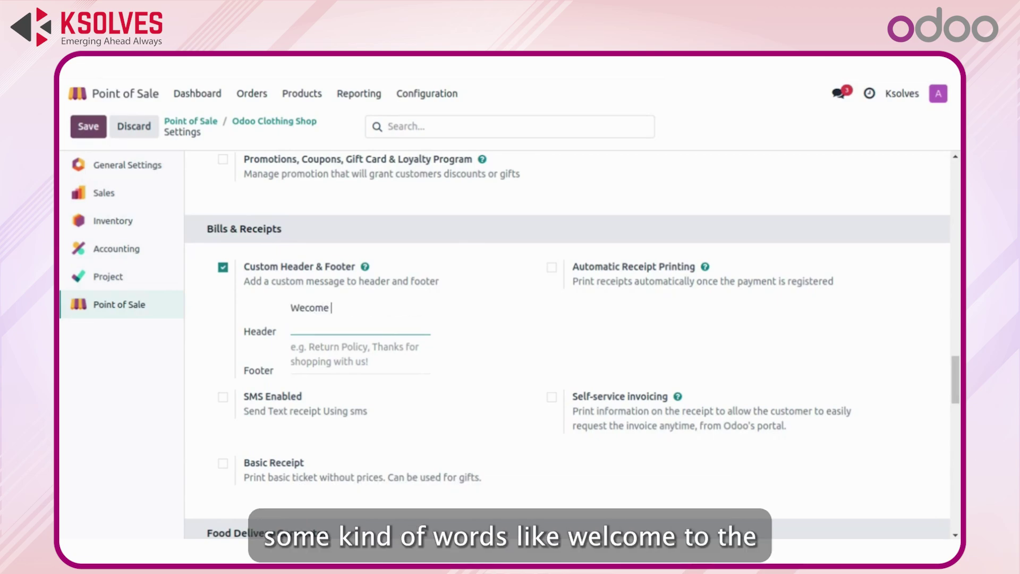
text(te)
key(BackSpace)
key(BackSpace)
key(BackSpace)
key(BackSpace)
key(BackSpace)
key(BackSpace)
key(BackSpace)
key(BackSpace)
key(BackSpace)
key(BackSpace)
text(lcome to th)
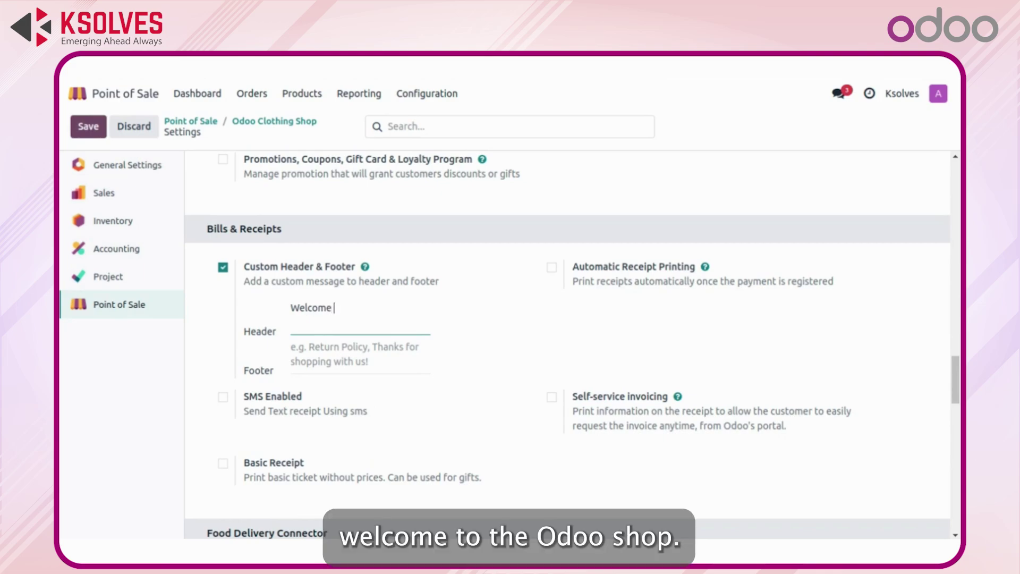
text(e Odoo Shop)
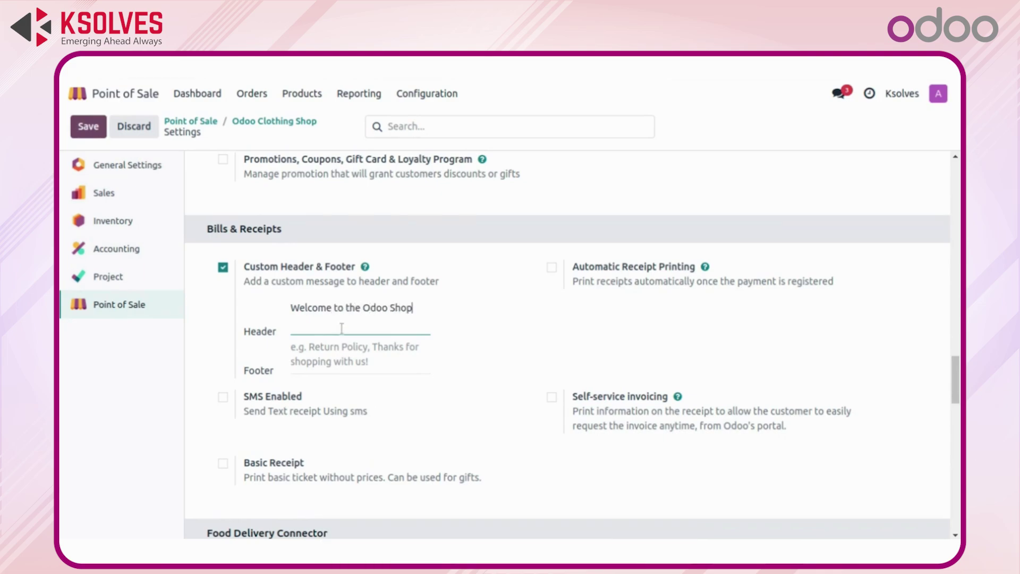
- Enter 'Thanks for shopping with us' as the receipt footer, correcting the 'shoping' typo
click(345, 350)
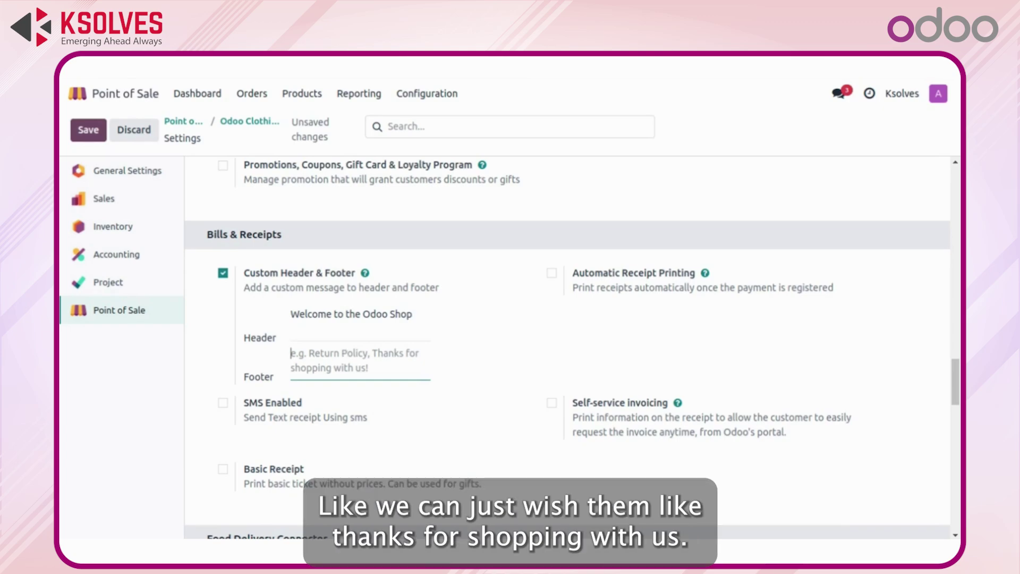
text(Thanks)
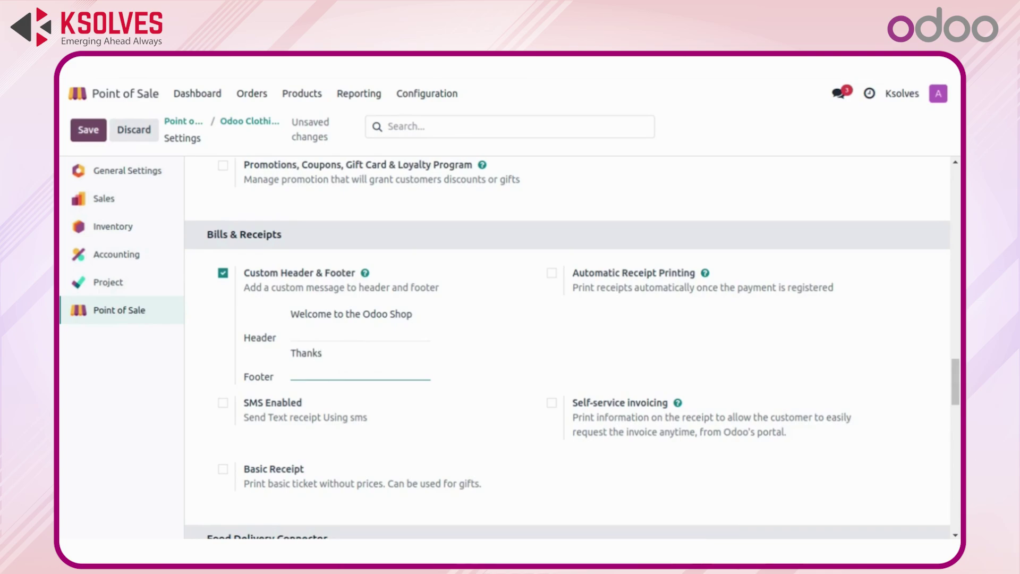
text( for)
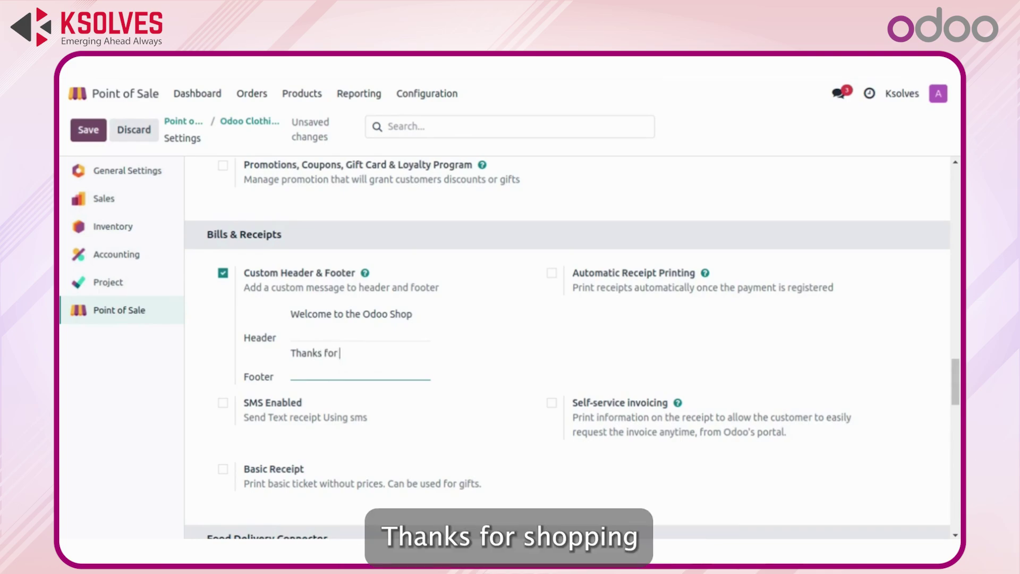
text( shoping with us)
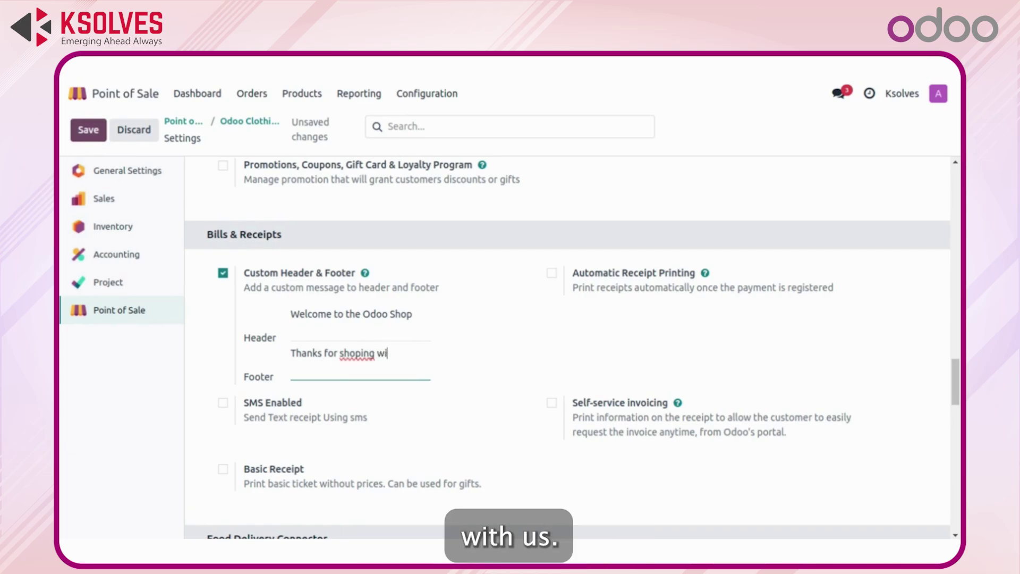
click(363, 353)
text(p)
scroll(487, 351, up, 1)
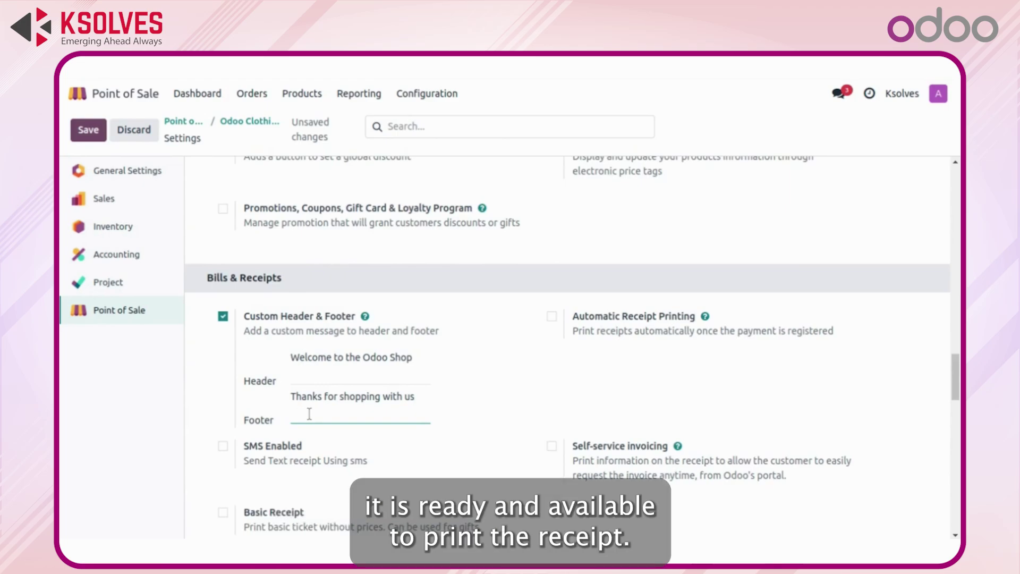
scroll(437, 411, down, 2)
- Save the Point of Sale settings with the new receipt header and footer
scroll(436, 411, down, 8)
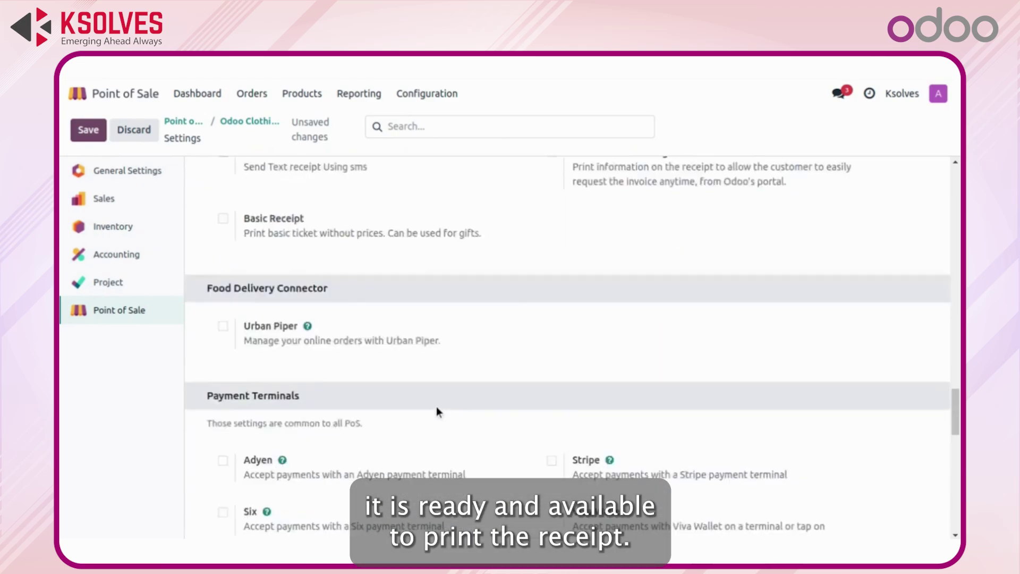
scroll(437, 408, down, 3)
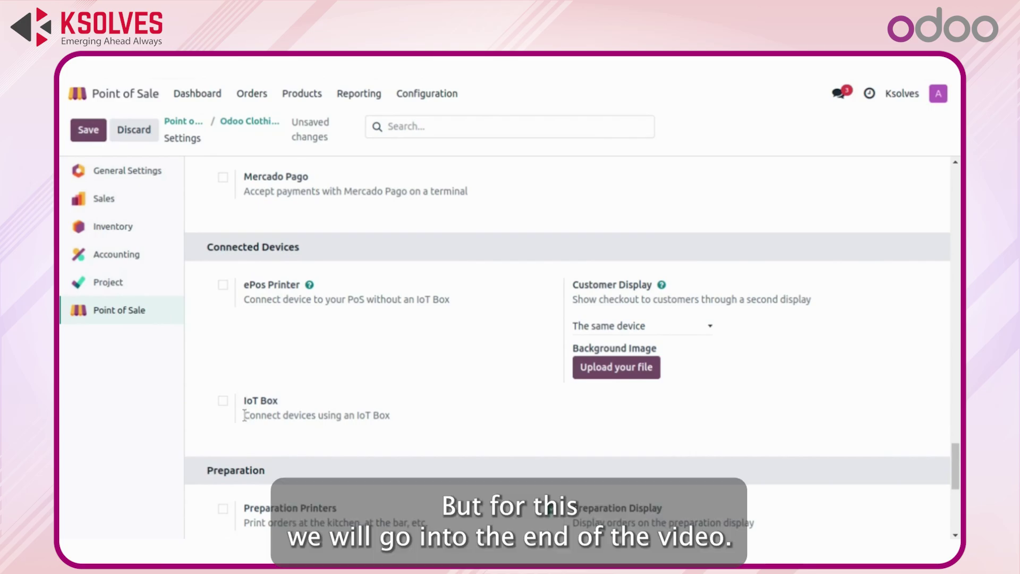
scroll(268, 384, down, 6)
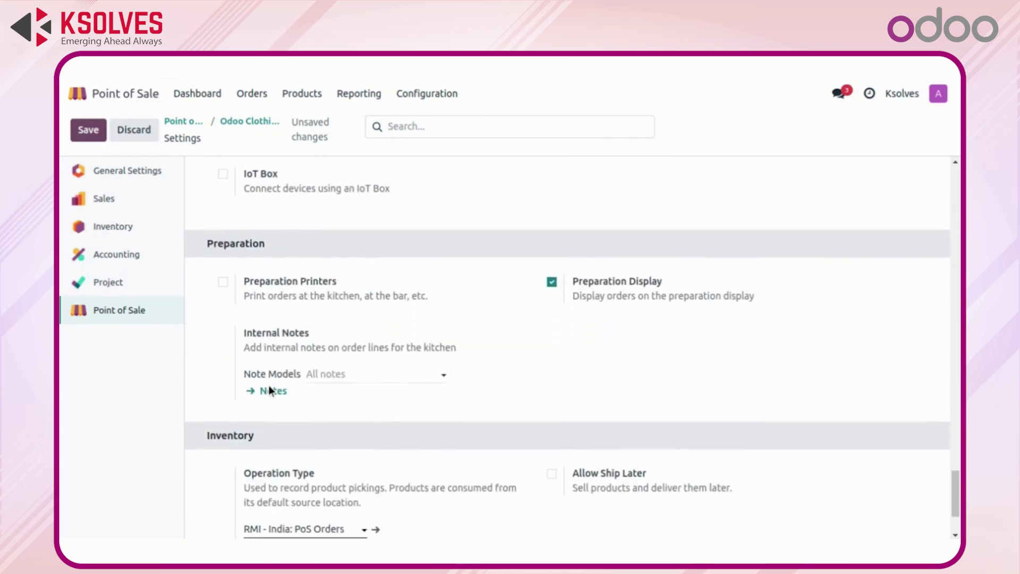
click(94, 136)
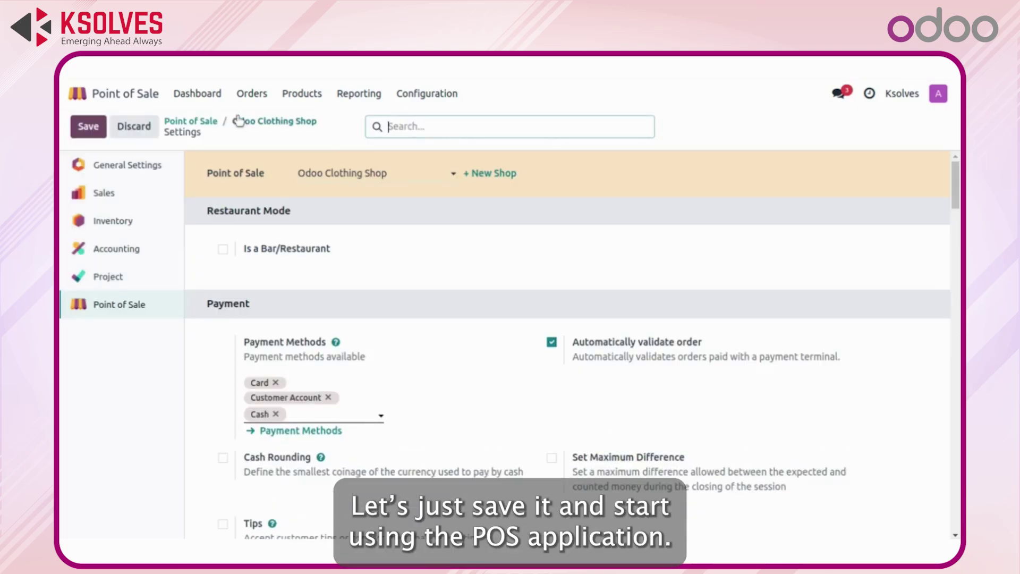
- Open the Odoo Clothing Shop register from the dashboard with 0.00 opening cash
click(208, 121)
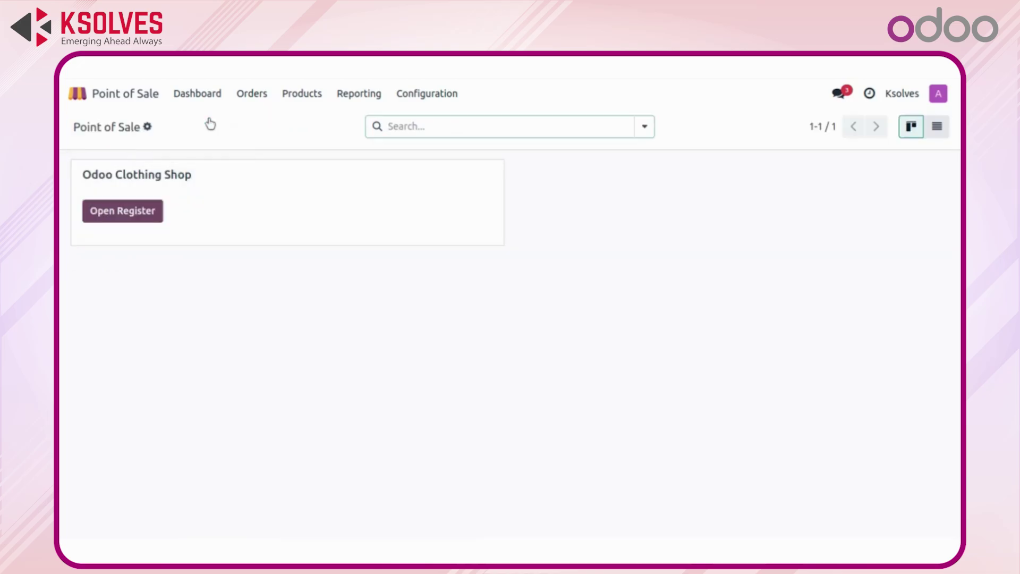
click(145, 212)
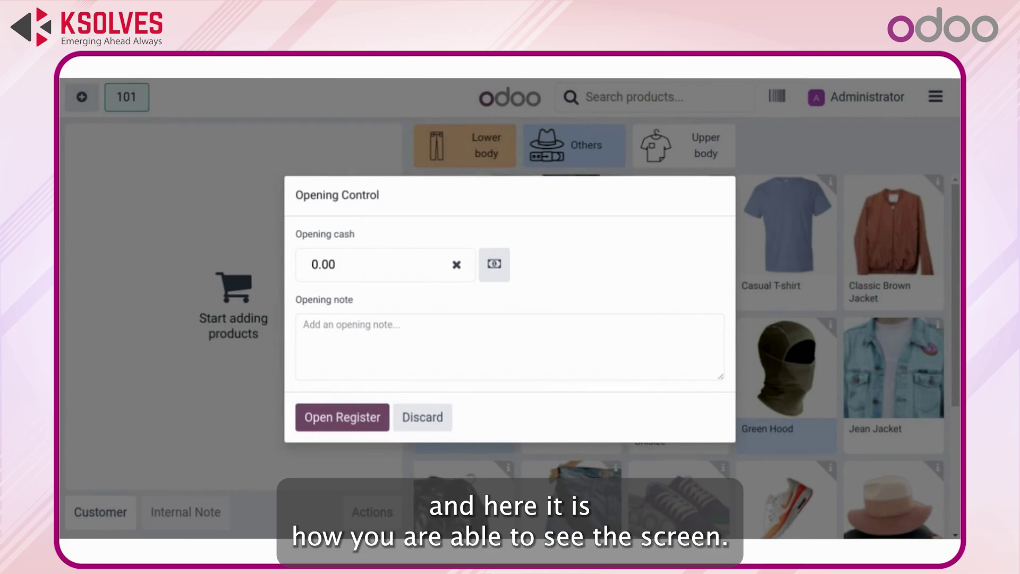
click(344, 416)
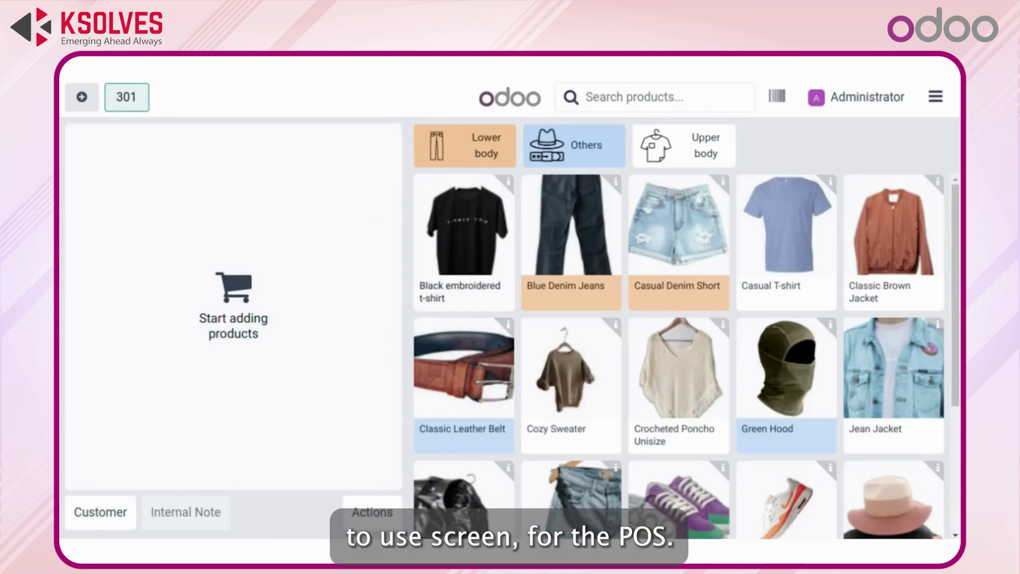
- Browse the Upper body, Others and Lower body categories, ending on the Others products
scroll(570, 457, down, 4)
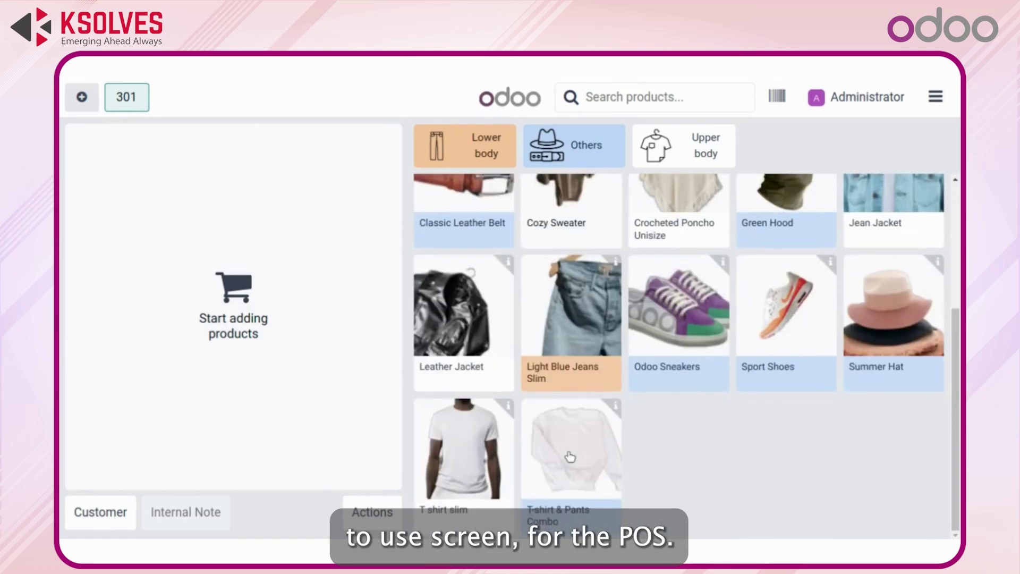
scroll(570, 457, up, 4)
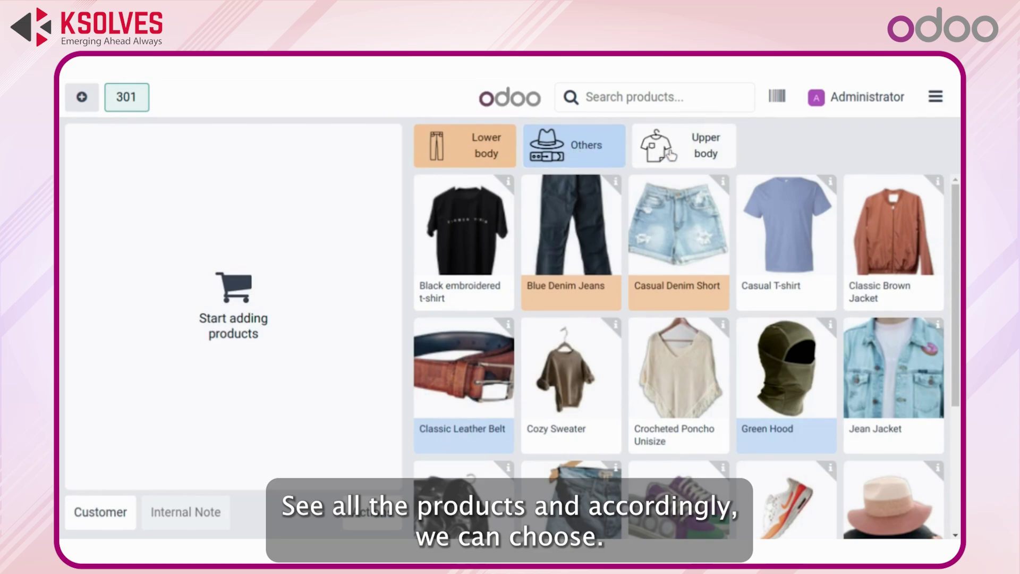
click(670, 155)
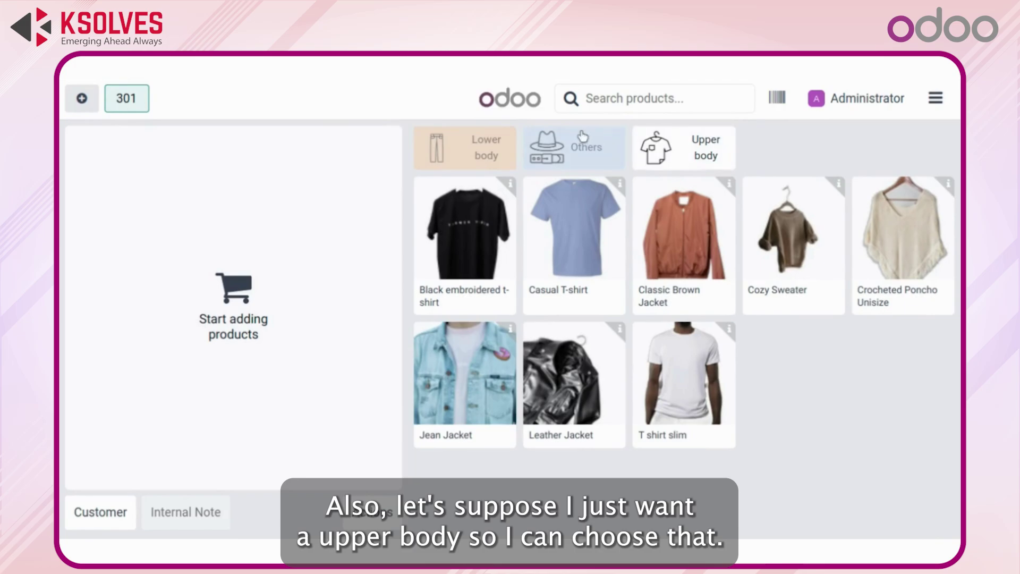
click(564, 134)
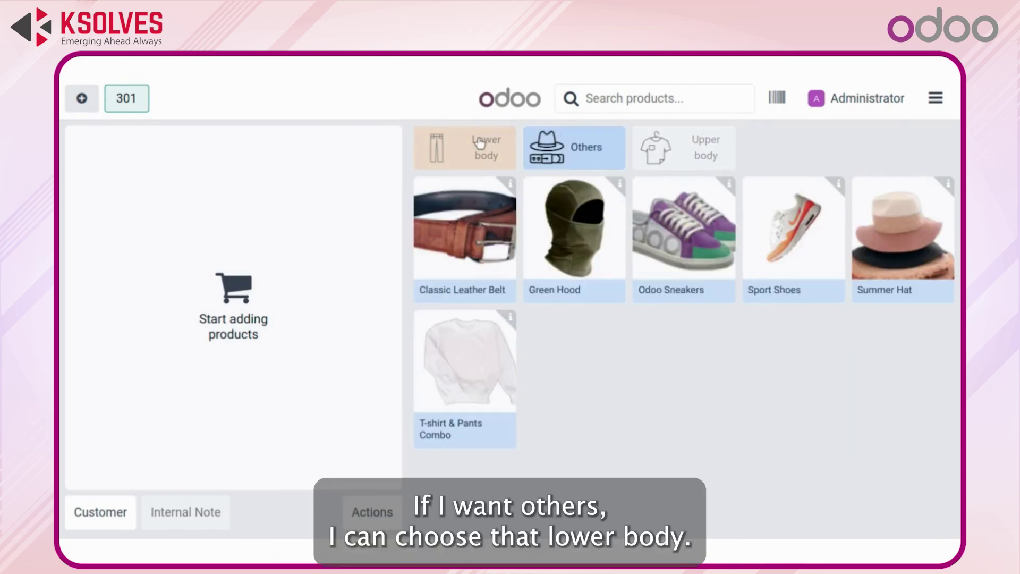
click(480, 142)
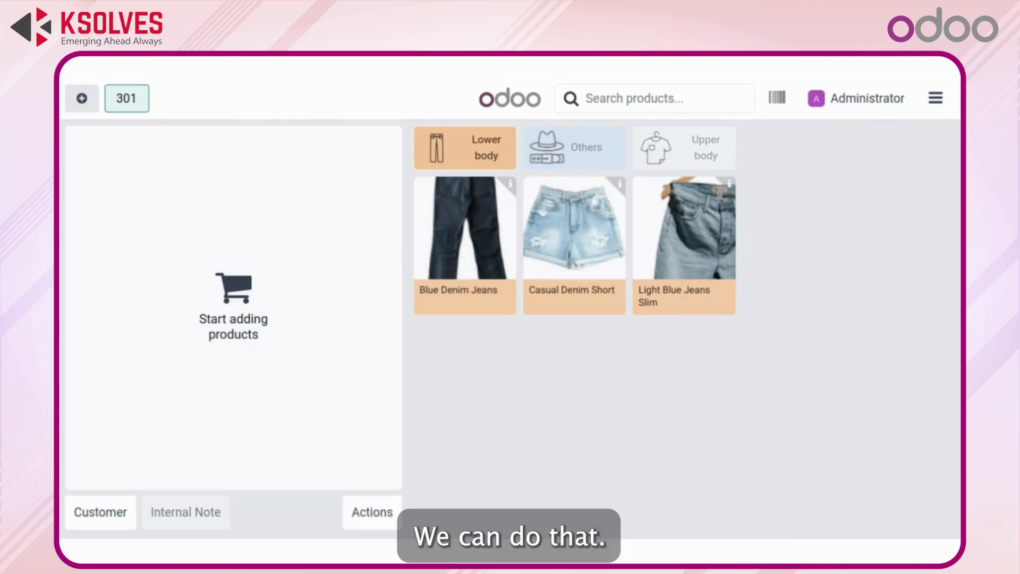
click(568, 160)
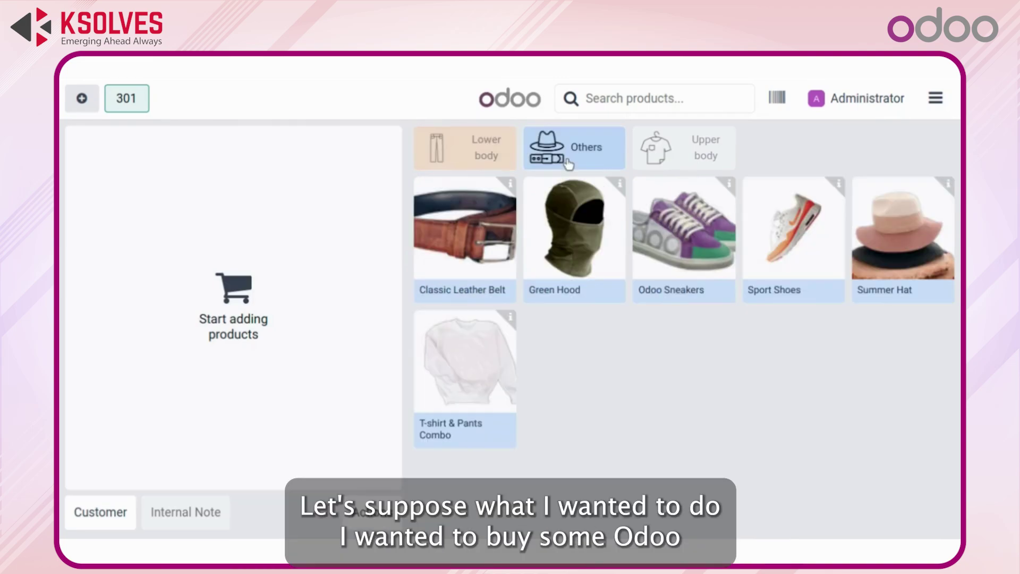
- Add size-40 Odoo Sneakers and size-40 Sport Shoes to the order
click(663, 236)
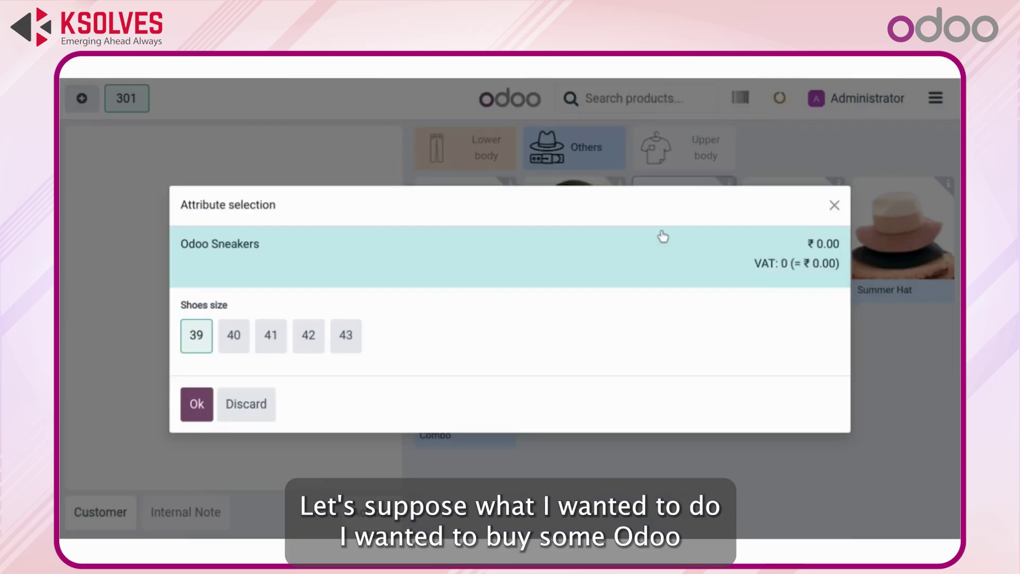
click(238, 346)
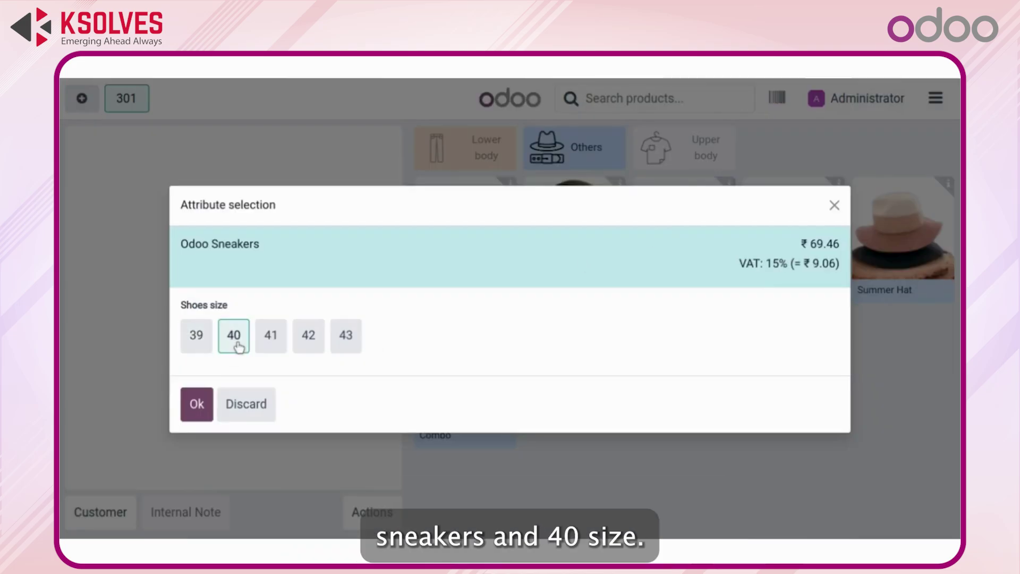
click(196, 406)
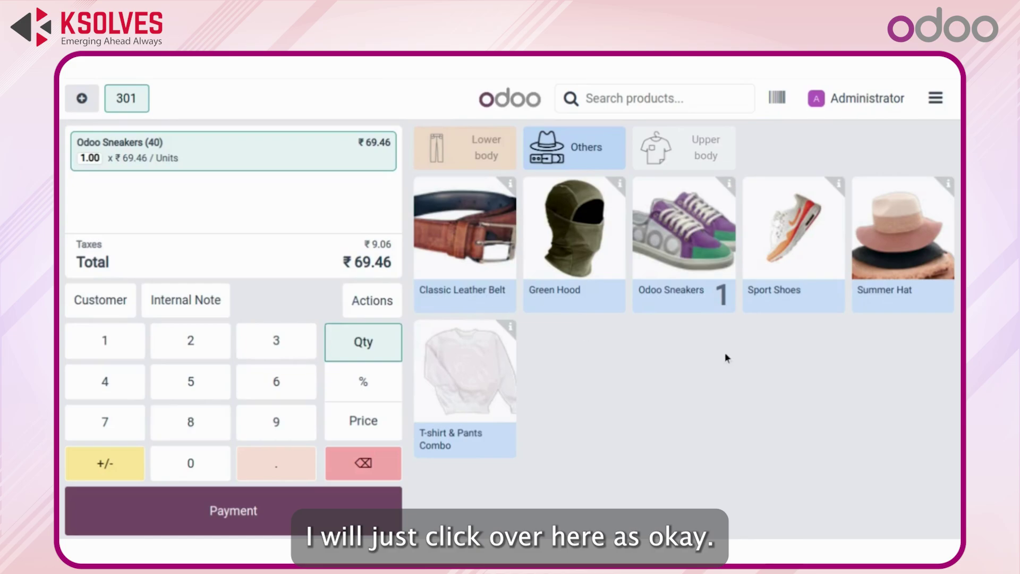
click(785, 239)
click(238, 335)
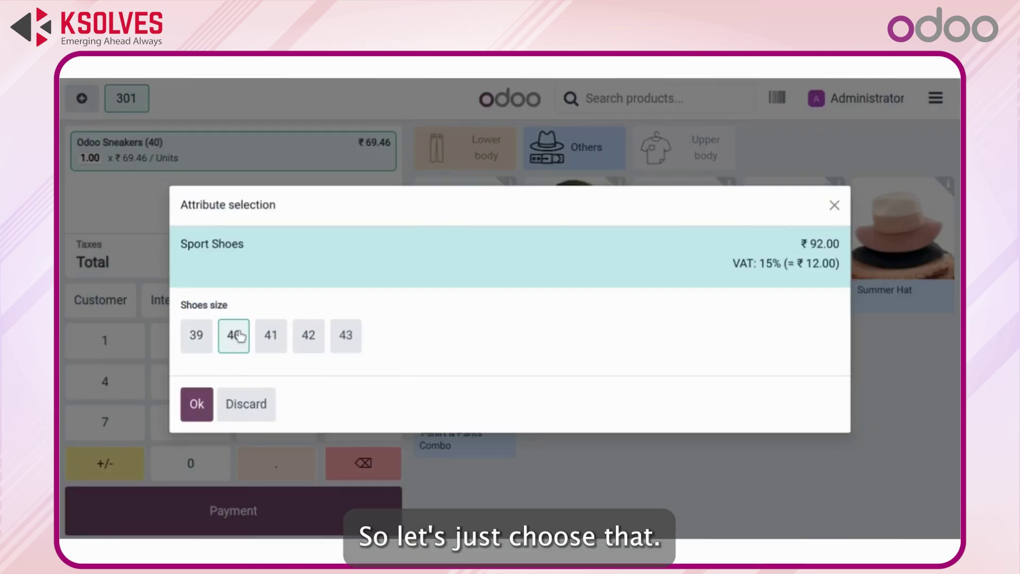
click(196, 404)
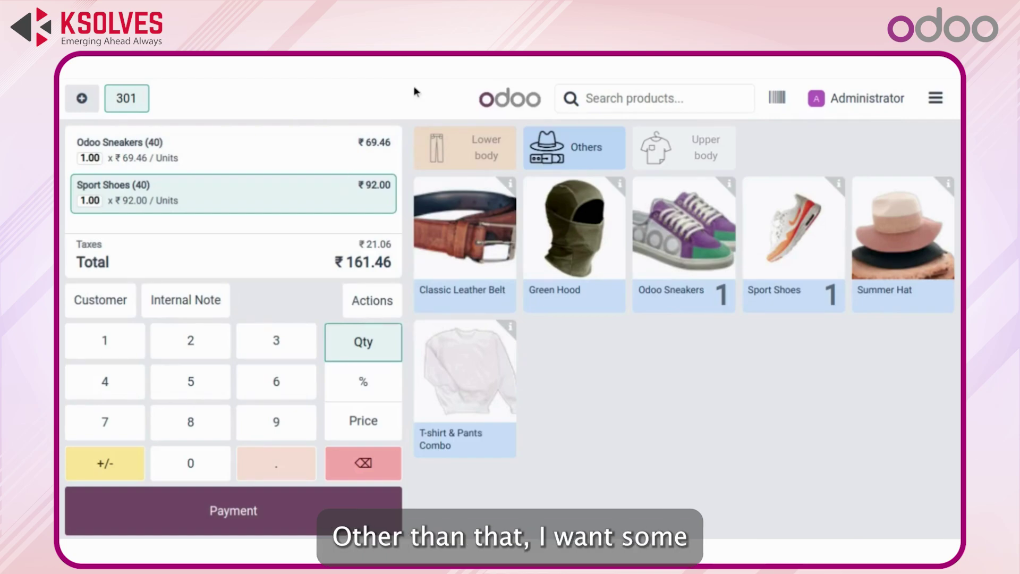
- Add the Leather Jacket and a size-M Black embroidered t-shirt from Upper body
click(697, 146)
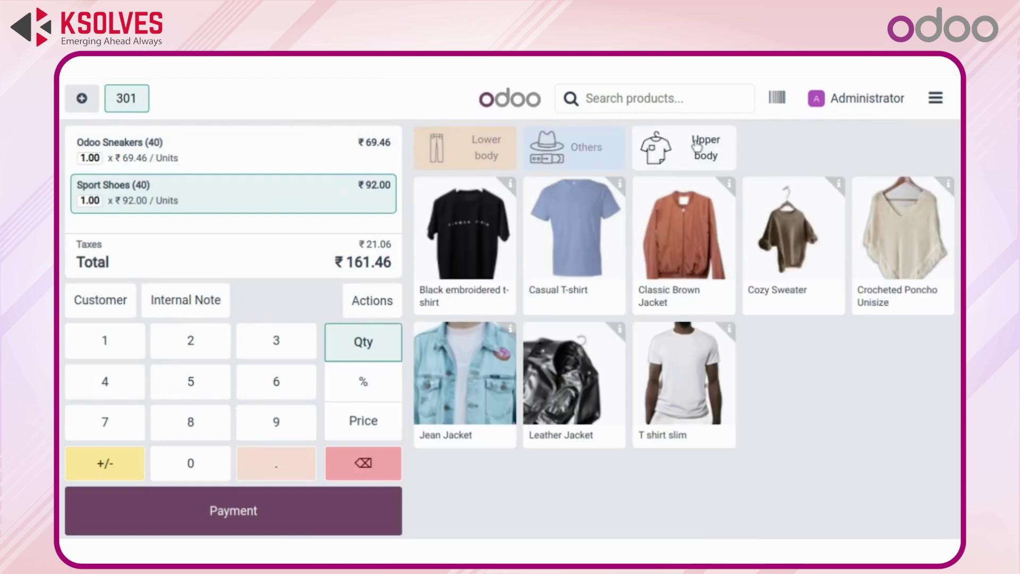
click(567, 390)
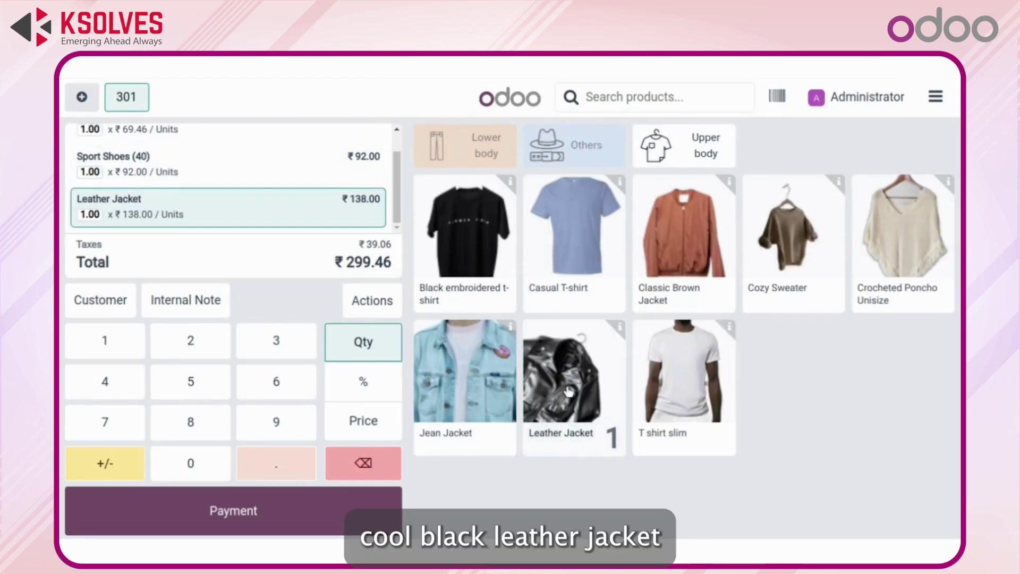
click(422, 237)
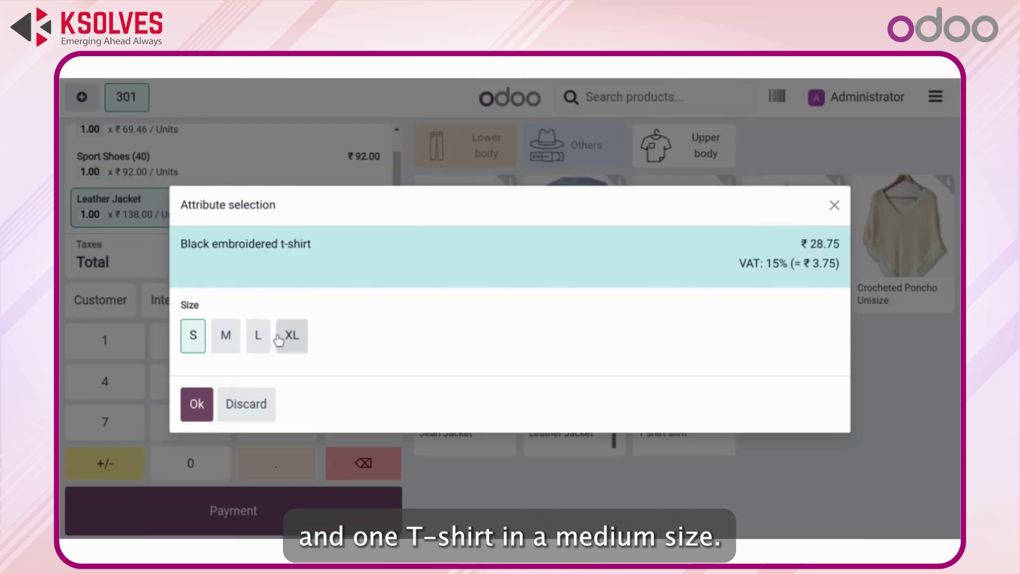
click(225, 338)
click(196, 403)
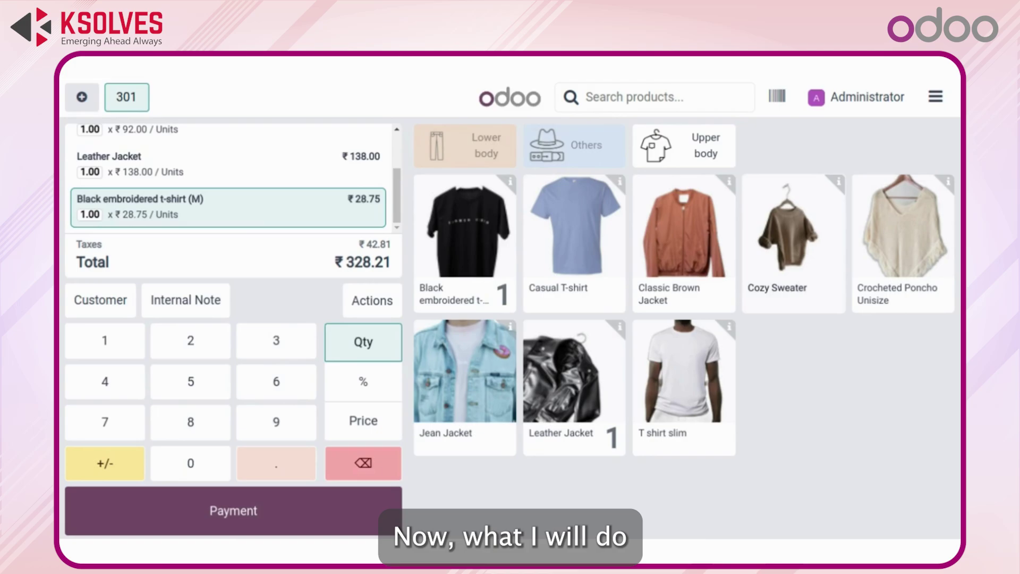
- Assign the generic Customer contact to the ₹328.21 order
click(106, 308)
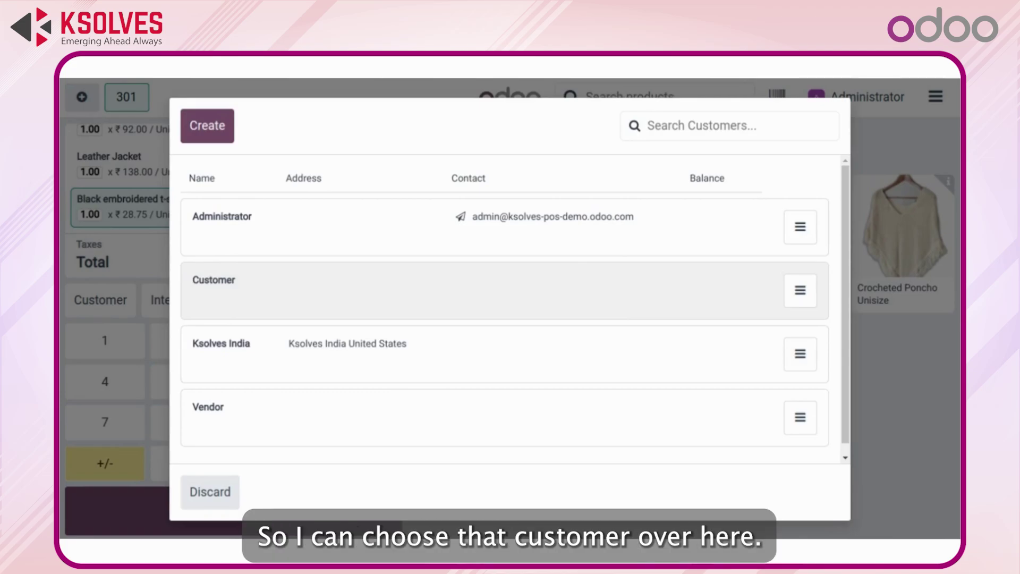
click(245, 297)
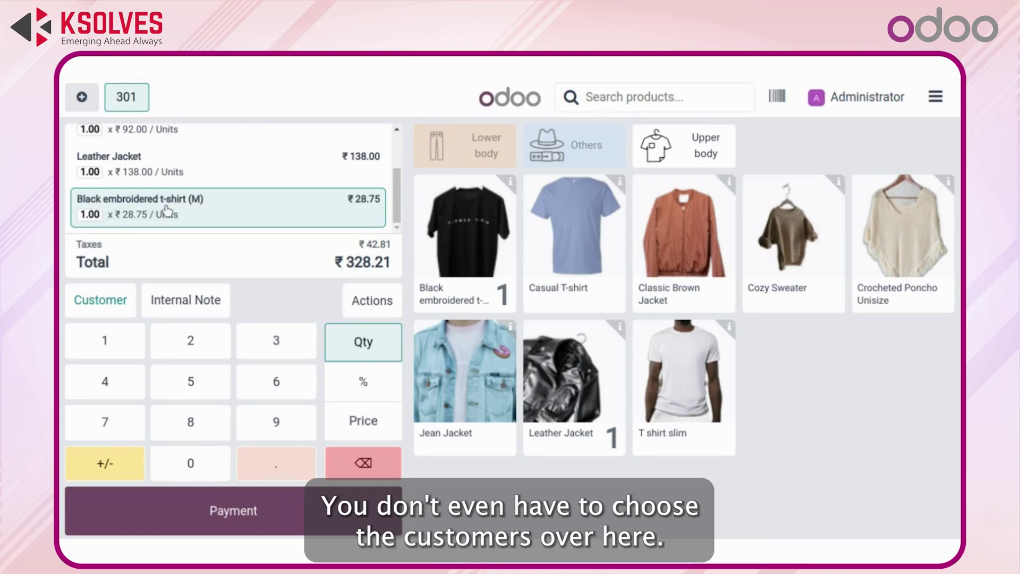
scroll(216, 226, up, 3)
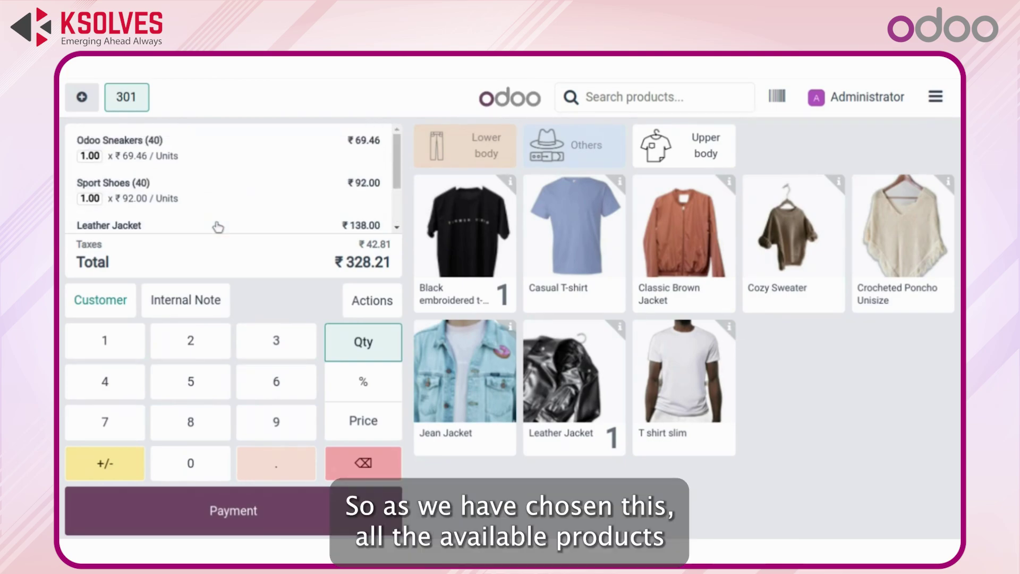
scroll(218, 225, down, 3)
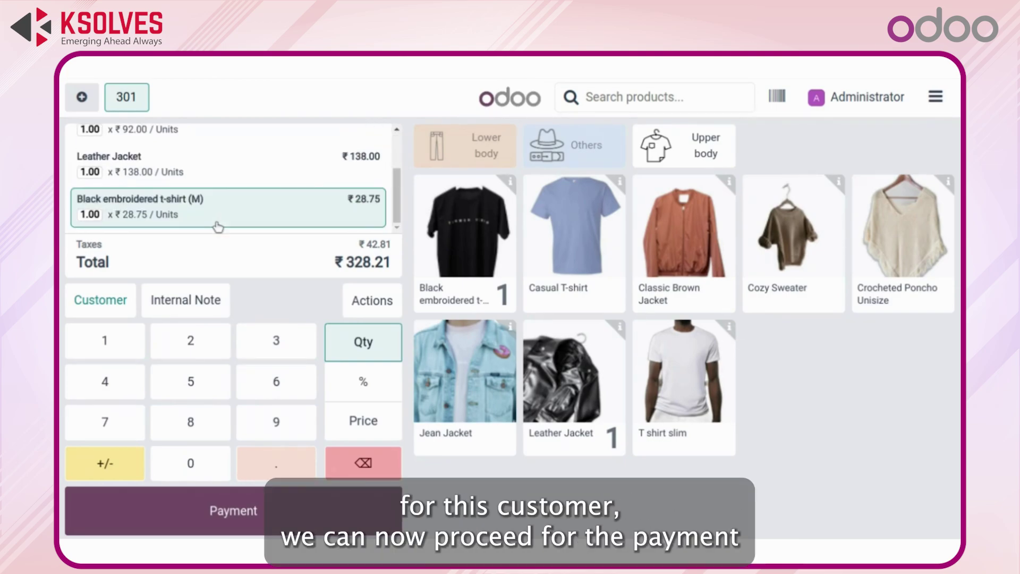
- Pay the full ₹328.21 in Cash and validate the order
click(184, 514)
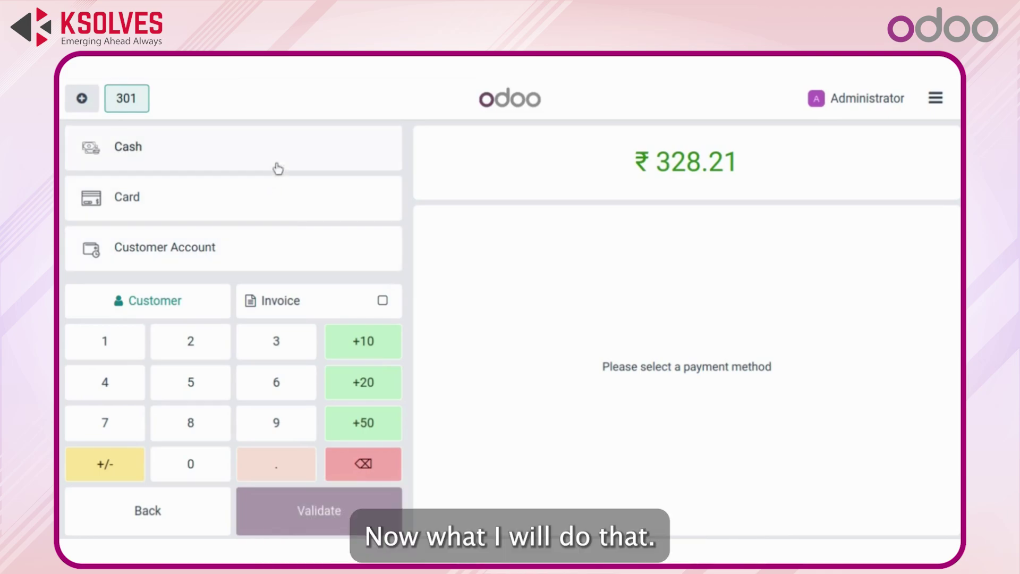
click(315, 158)
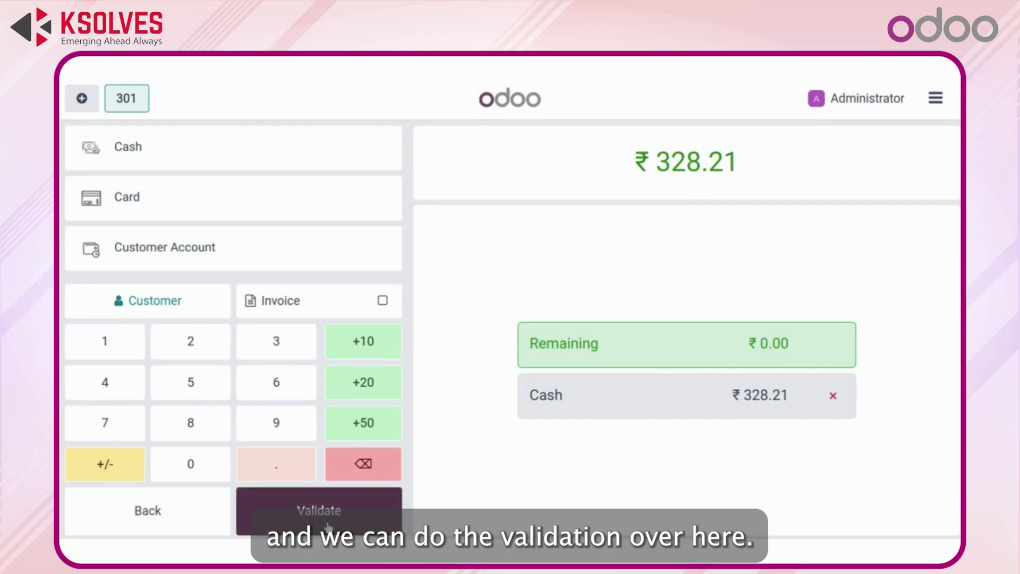
click(332, 525)
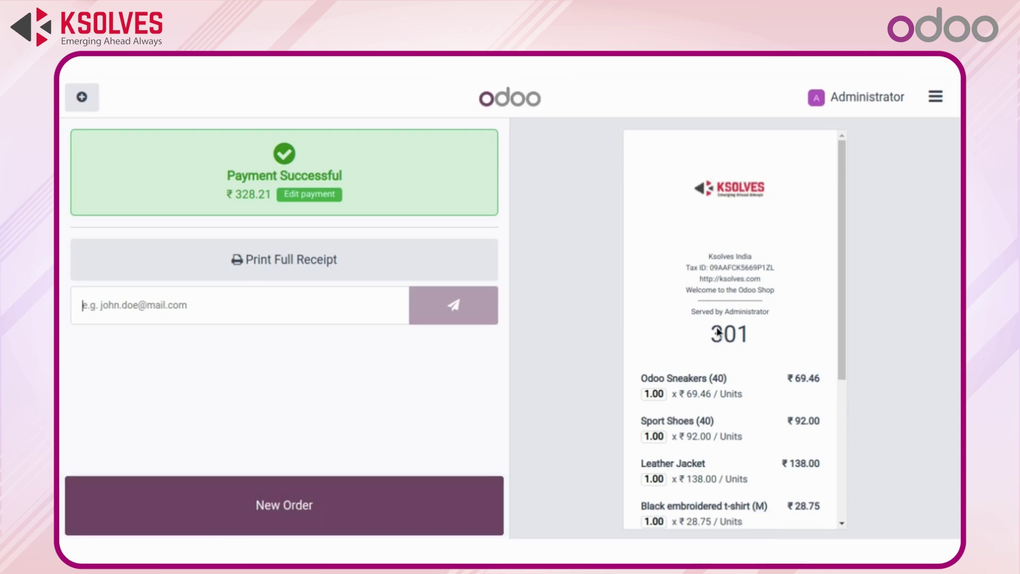
- Review order 301's receipt header and thank-you footer, then begin empty order 302
scroll(718, 375, down, 1)
scroll(718, 374, up, 1)
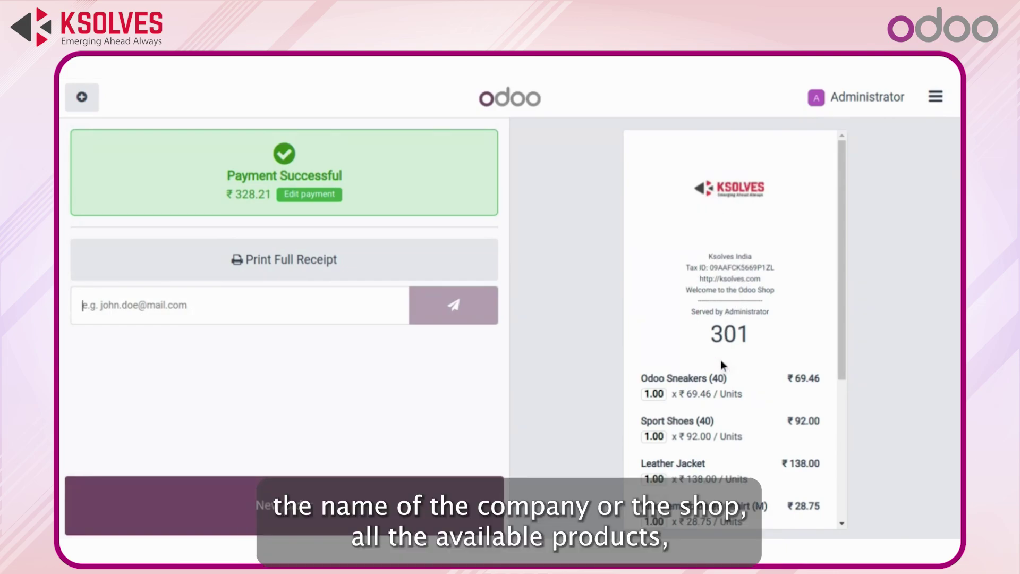
scroll(719, 394, down, 4)
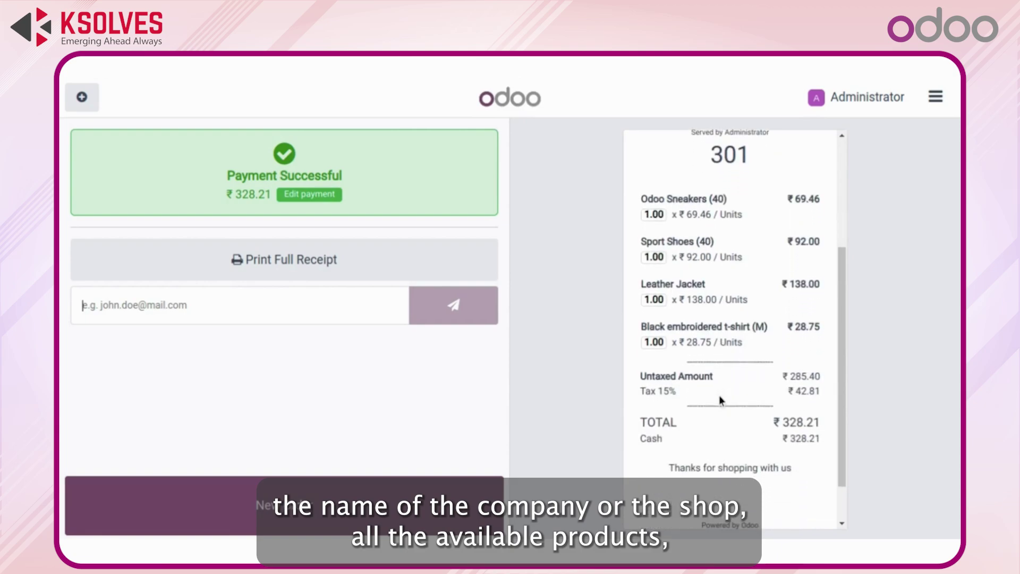
scroll(719, 394, down, 1)
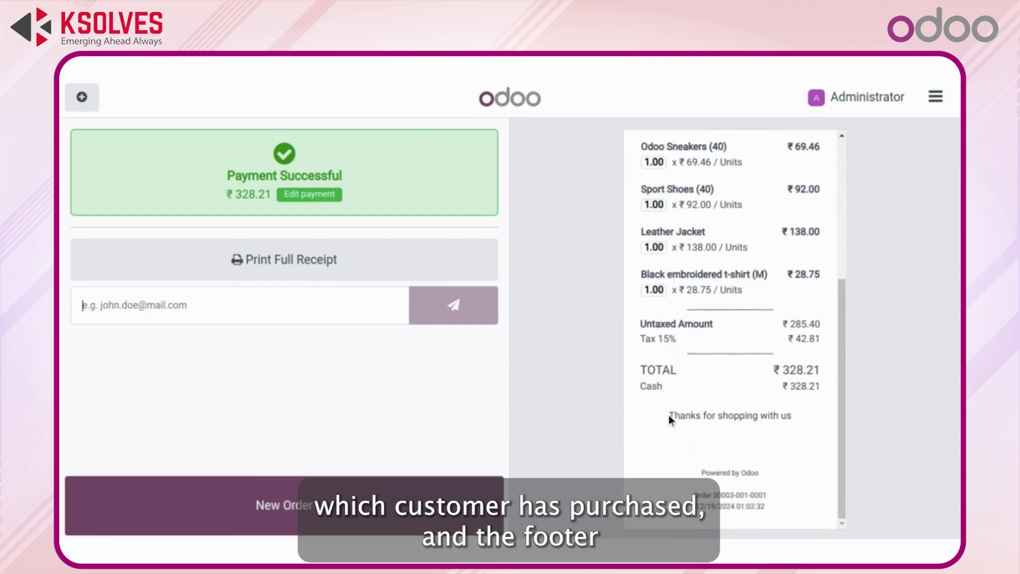
scroll(775, 420, up, 5)
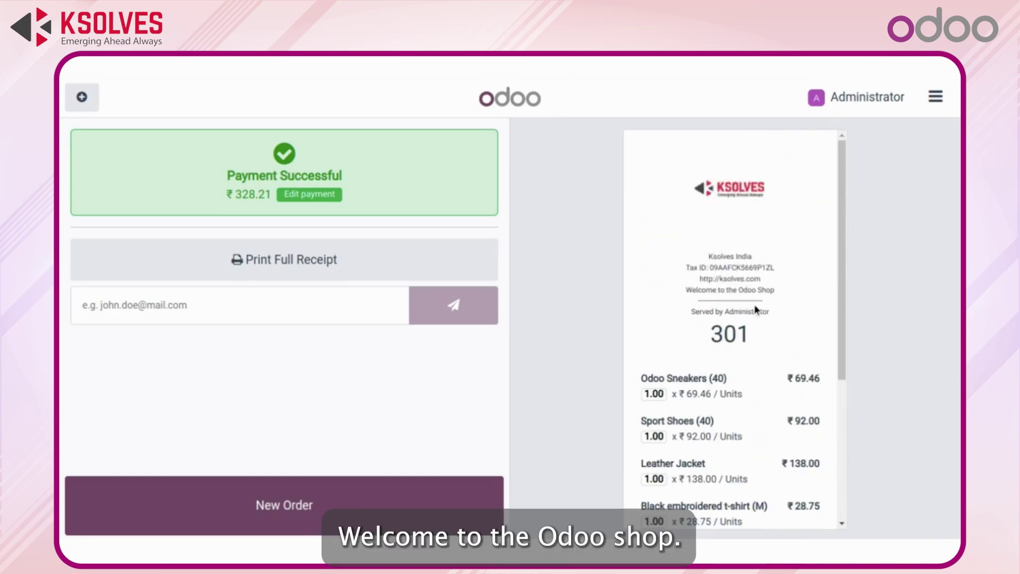
click(378, 509)
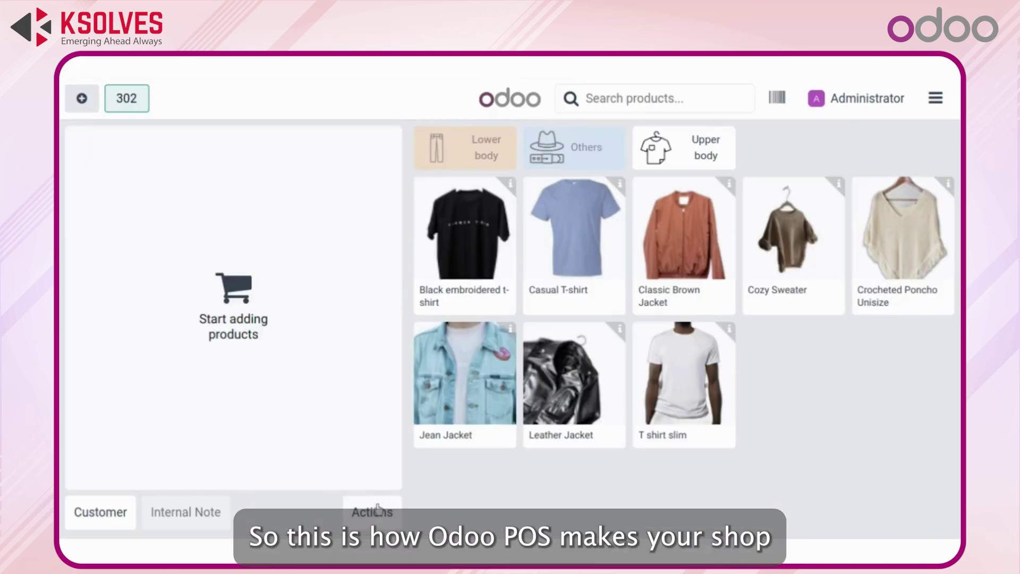